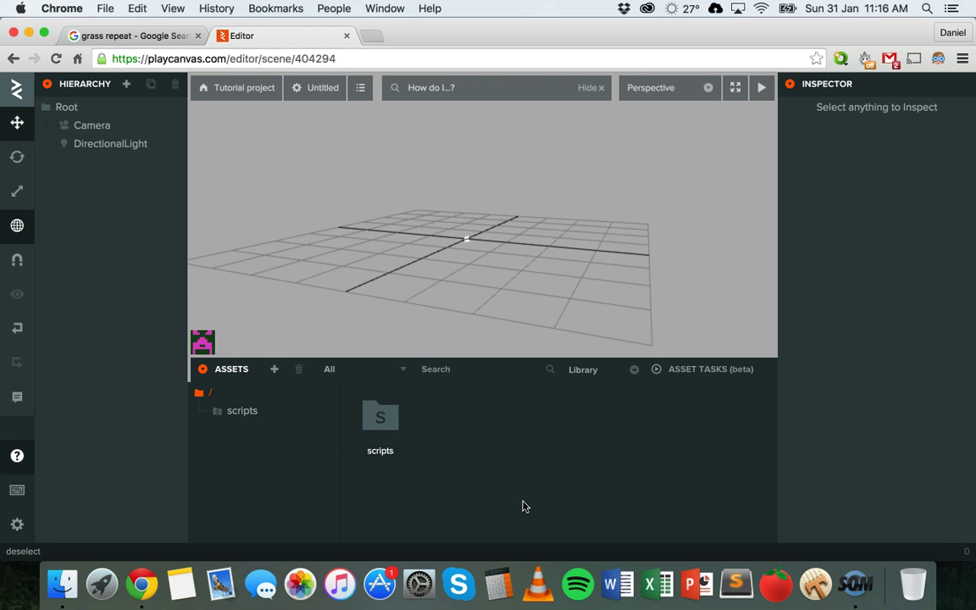
Rename the scene from Untitled to 'Level 1' in the scene settings, then close Settings.
left_click(129, 86)
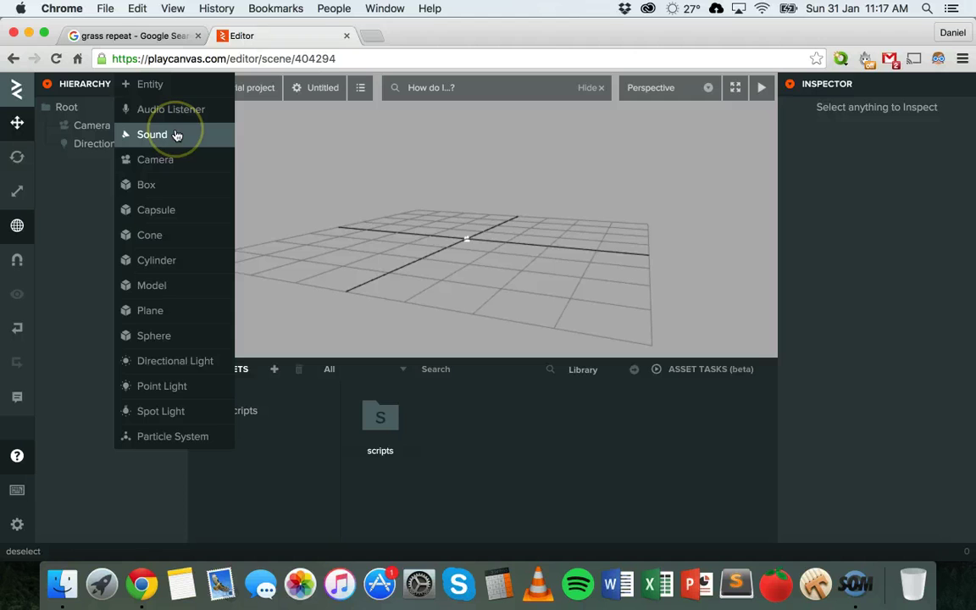
left_click(83, 227)
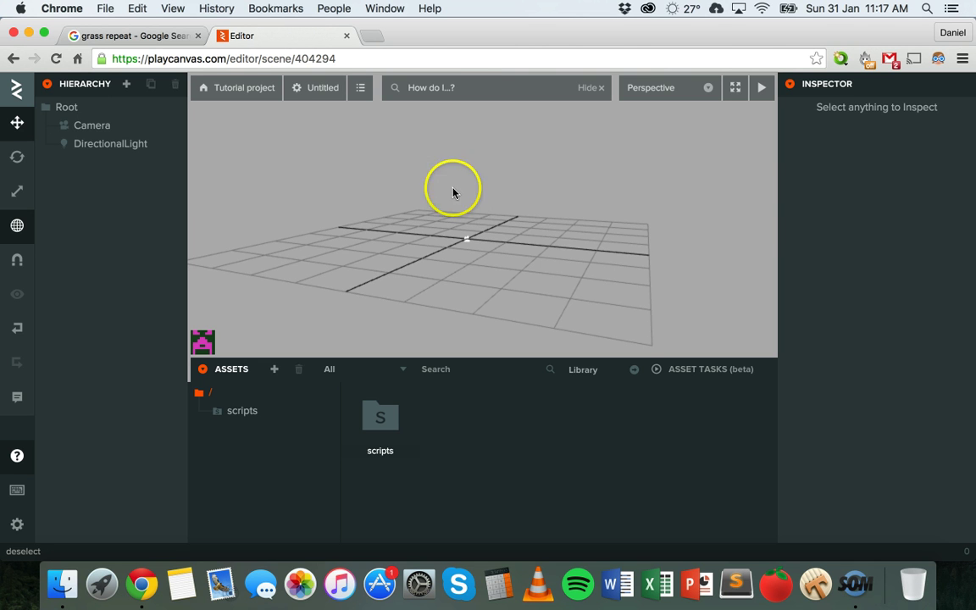
left_click(315, 89)
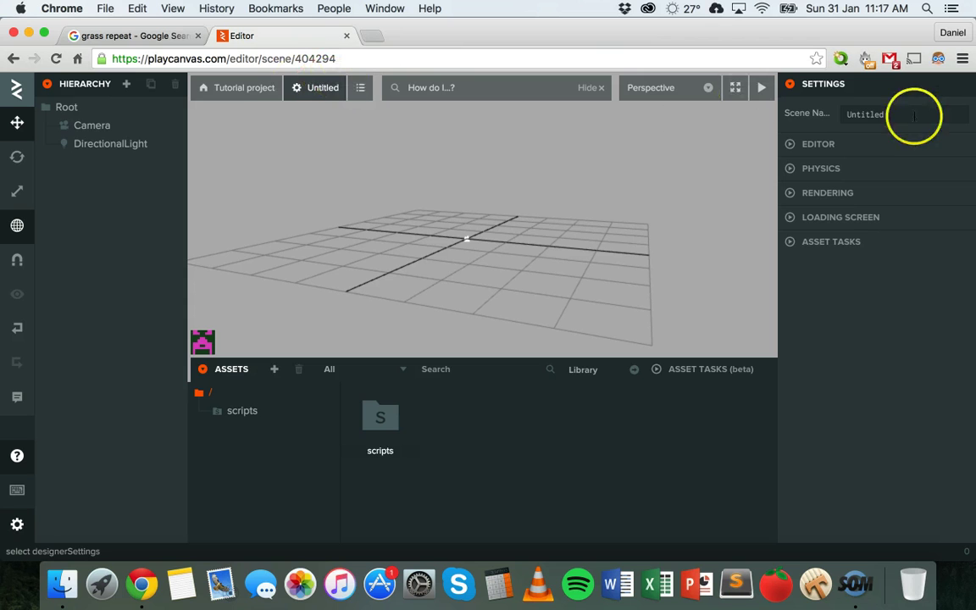
left_click(877, 113)
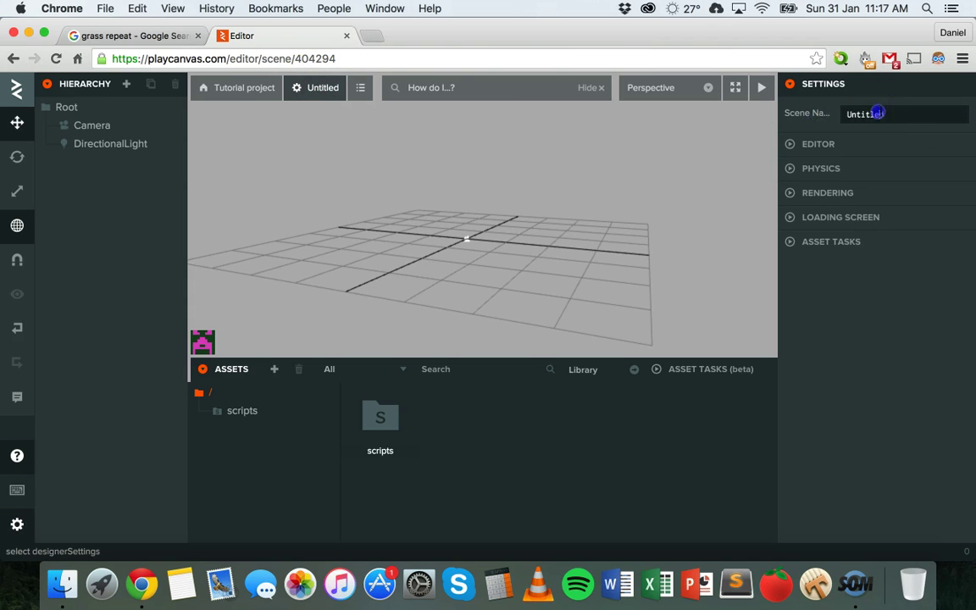
type("L")
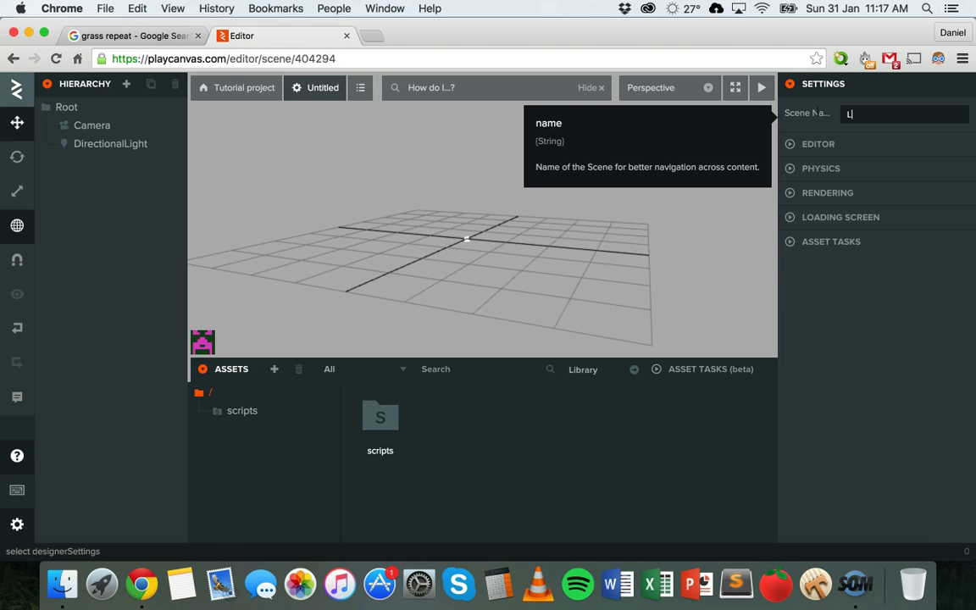
type("evel 1")
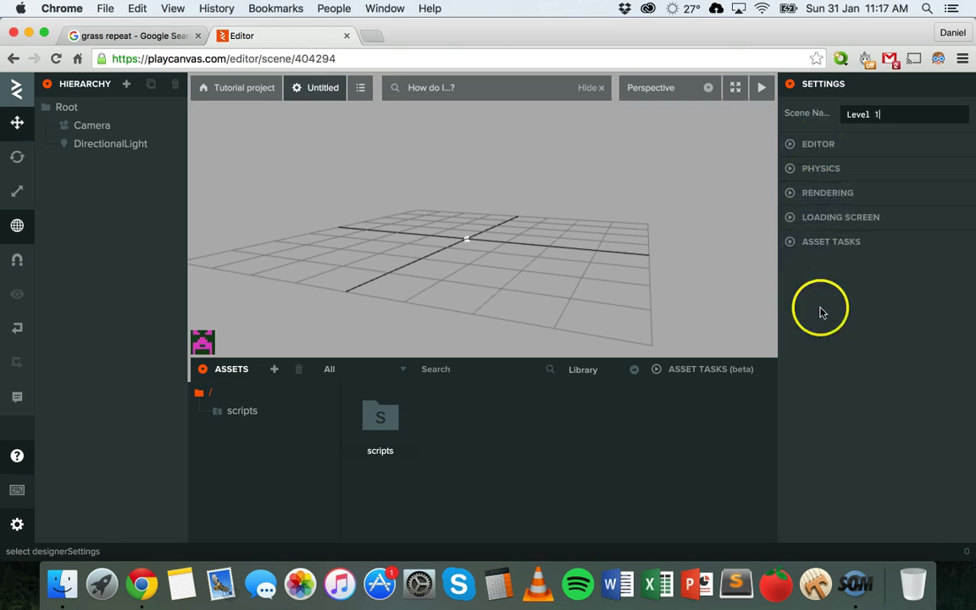
key("Return")
left_click_drag(776, 270, 755, 270)
left_click(845, 115)
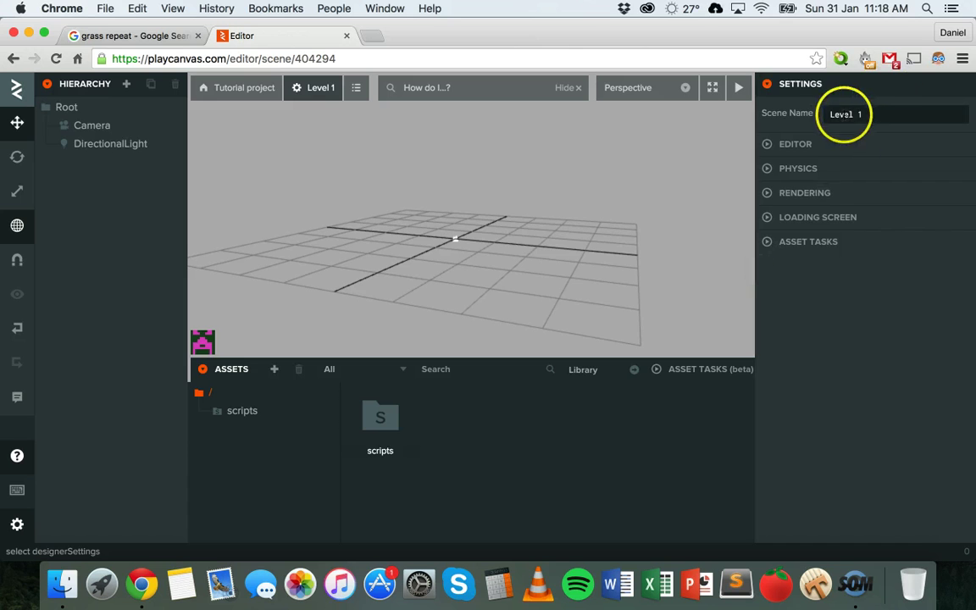
left_click(793, 149)
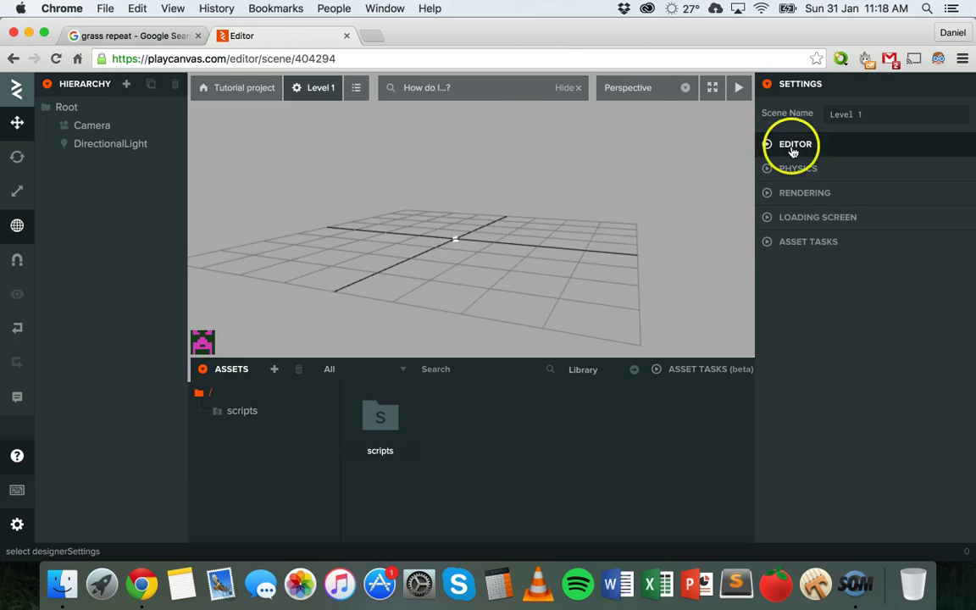
left_click(400, 197)
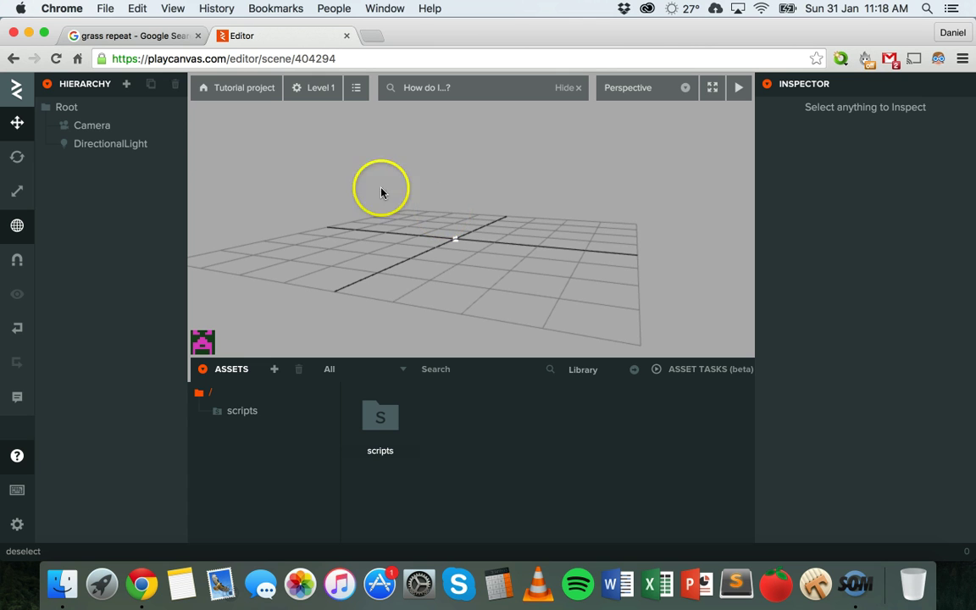
Add a Box entity, set its X and Z scale to 30, and frame it in view.
left_click(128, 85)
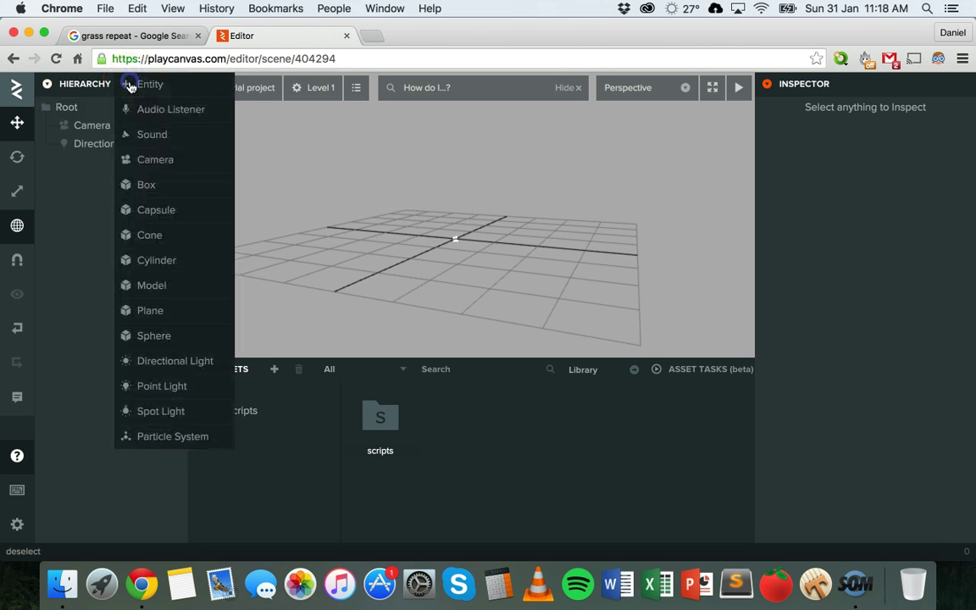
left_click(149, 185)
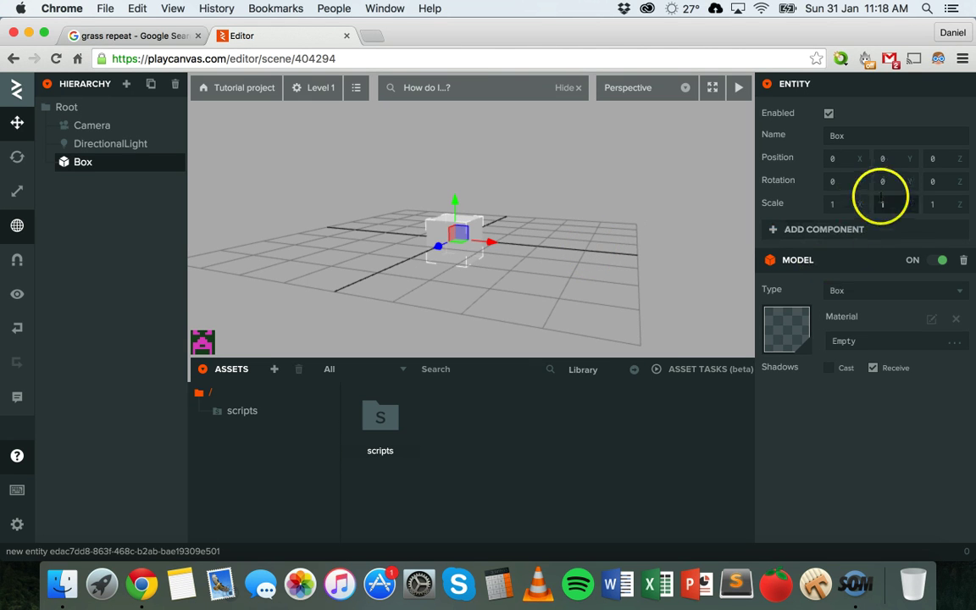
left_click(849, 205)
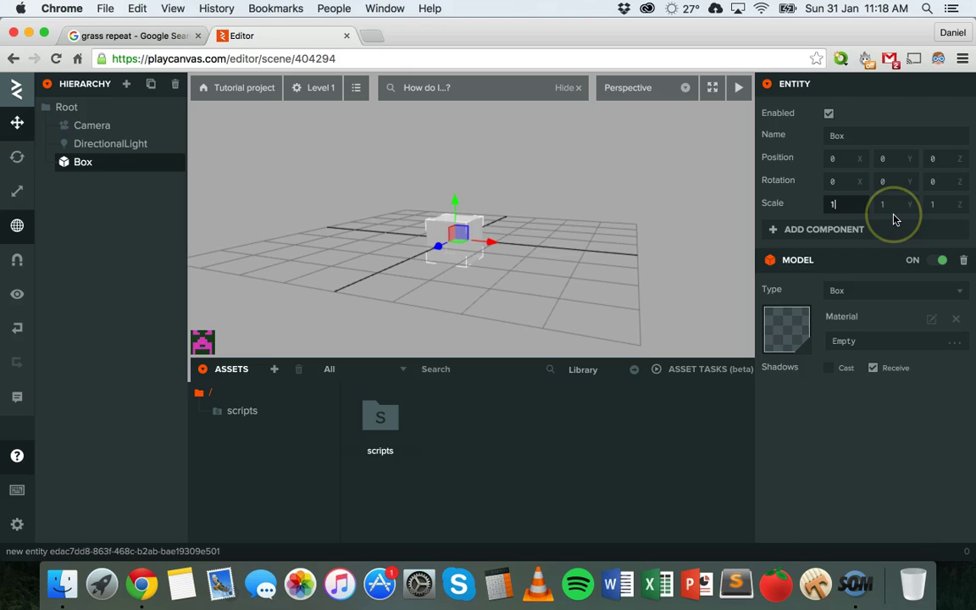
key("BackSpace")
type("30")
left_click(950, 203)
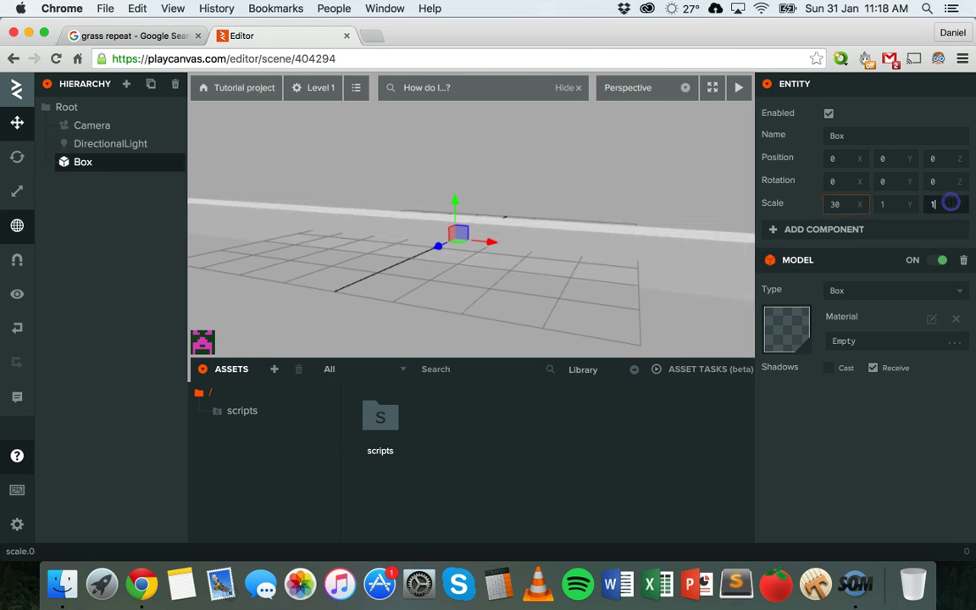
key("BackSpace")
type("30")
left_click(892, 204)
left_click(568, 268)
key("f")
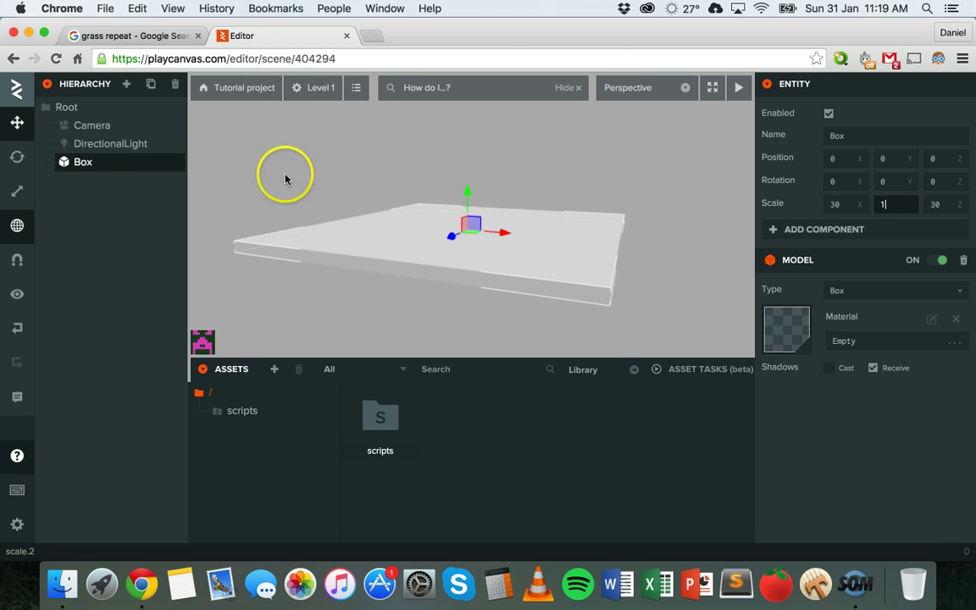
Move the Camera back along Z behind the slab and set its height to 3.15.
left_click(100, 131)
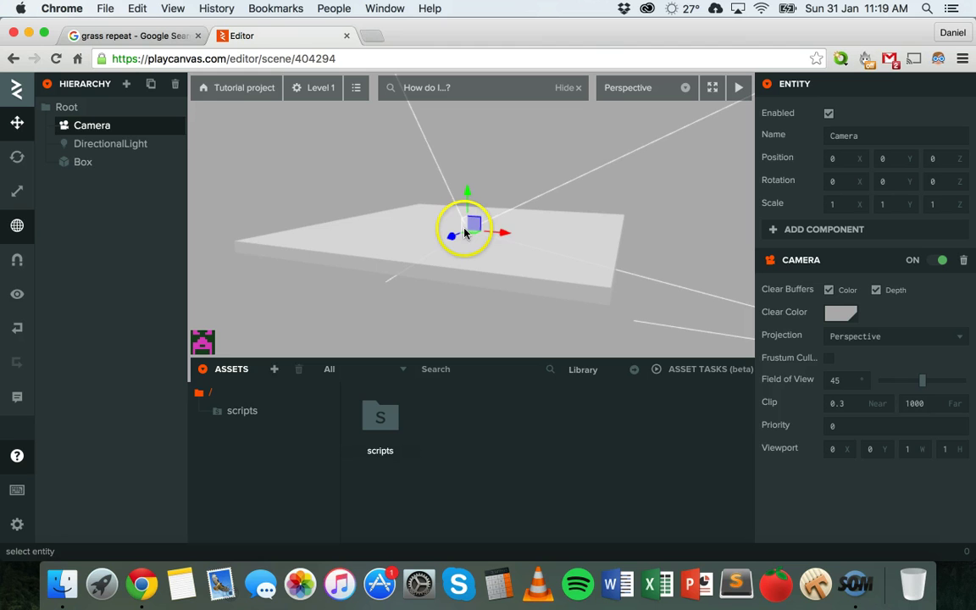
left_click_drag(320, 237, 584, 238)
left_click_drag(370, 290, 728, 273)
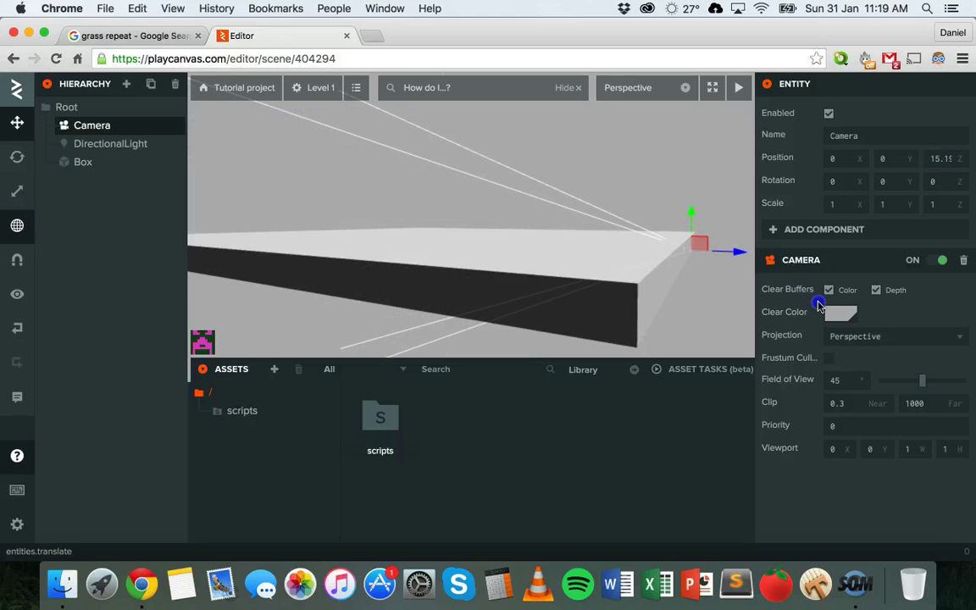
scroll(665, 286, "down", 5)
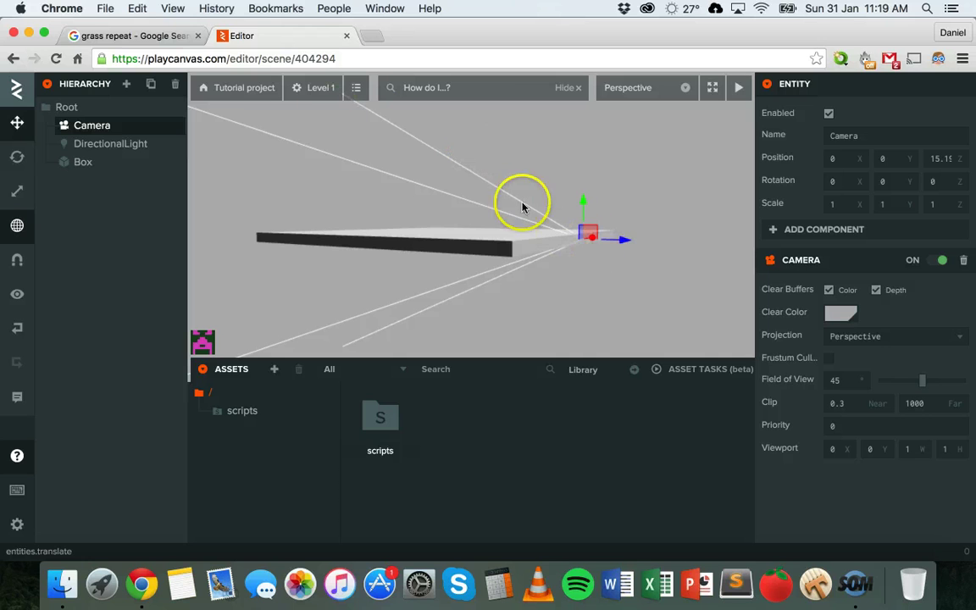
left_click_drag(542, 285, 594, 322)
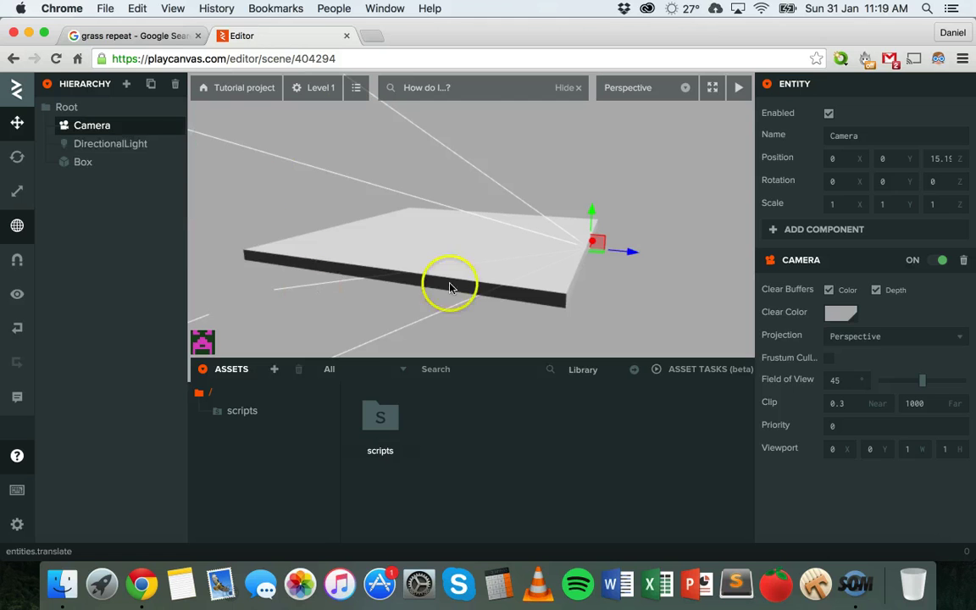
left_click_drag(559, 288, 729, 292)
left_click_drag(688, 222, 703, 186)
left_click_drag(693, 277, 675, 283)
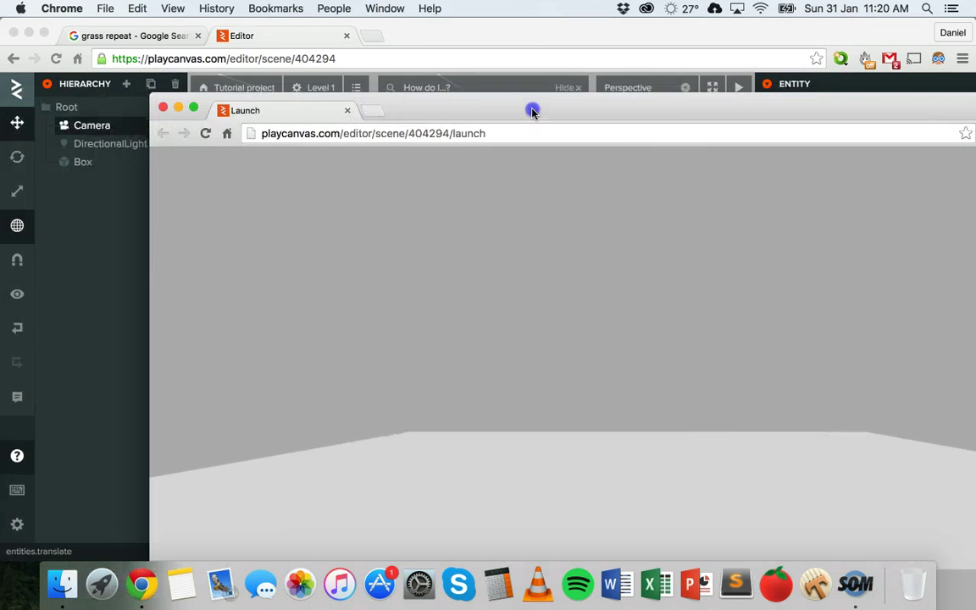
Snap the preview right, collapse Hierarchy, Assets and Inspector, and snap the editor left.
left_click_drag(605, 117, 972, 188)
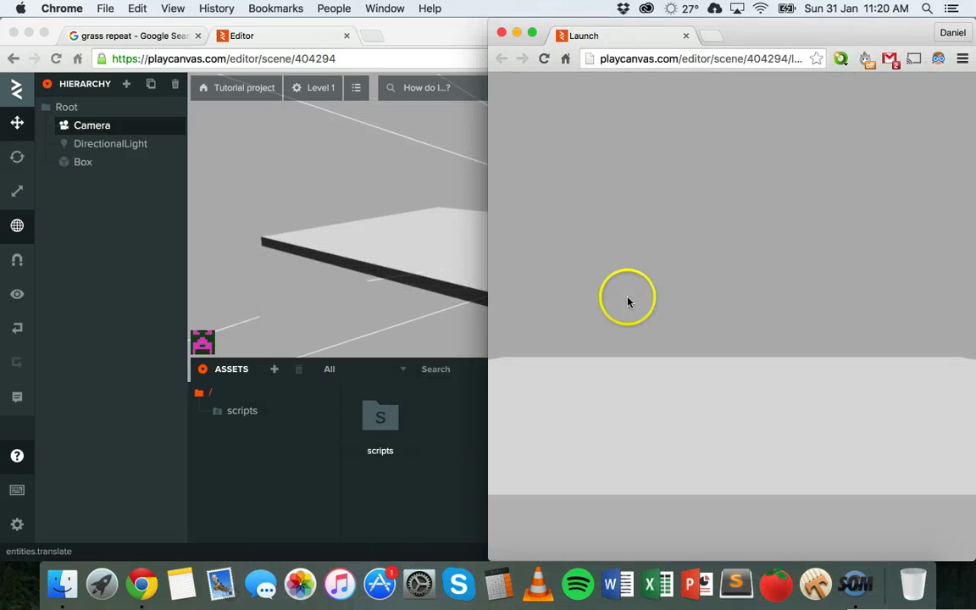
left_click(413, 36)
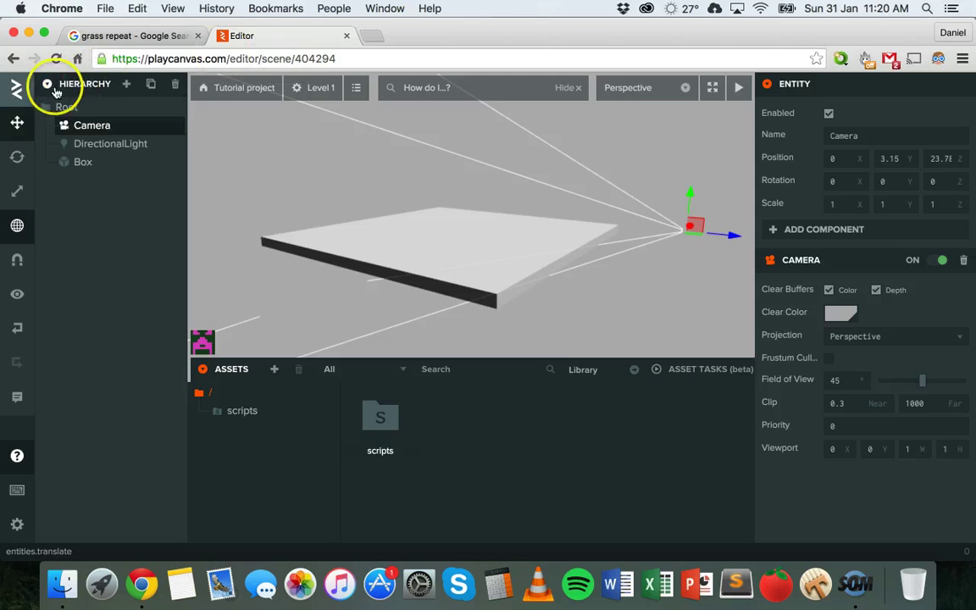
left_click(47, 84)
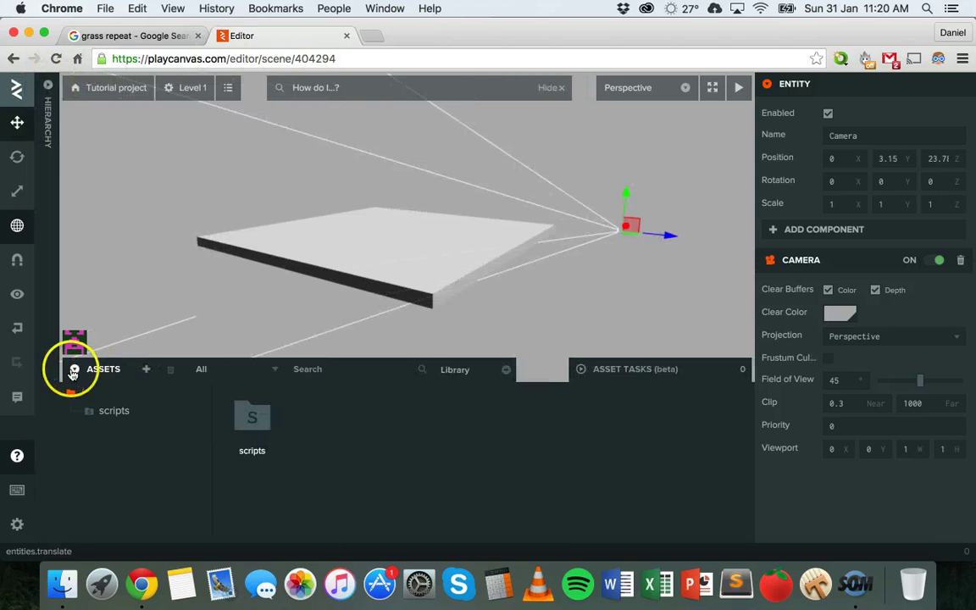
left_click(74, 368)
left_click(769, 86)
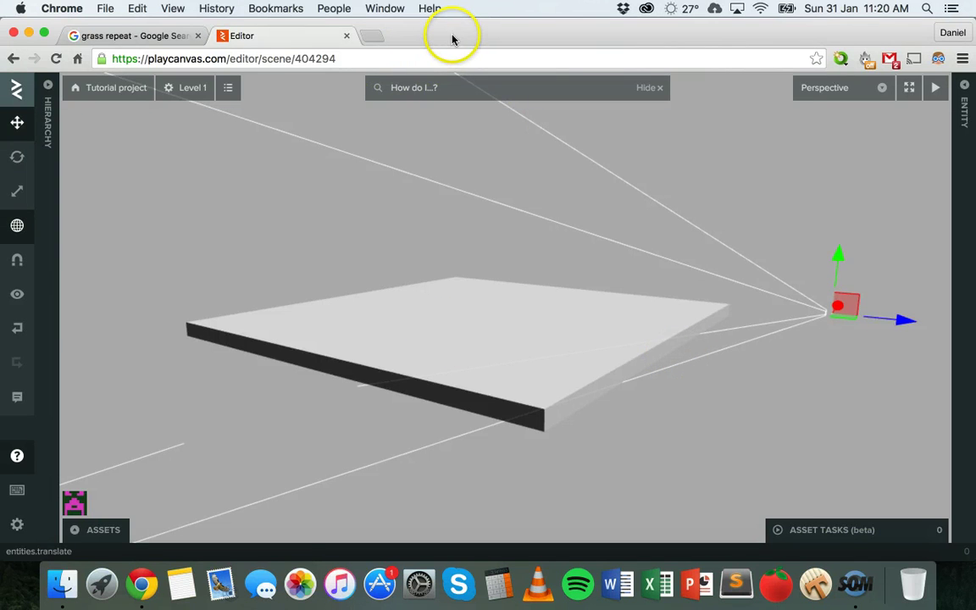
left_click_drag(398, 54, 4, 85)
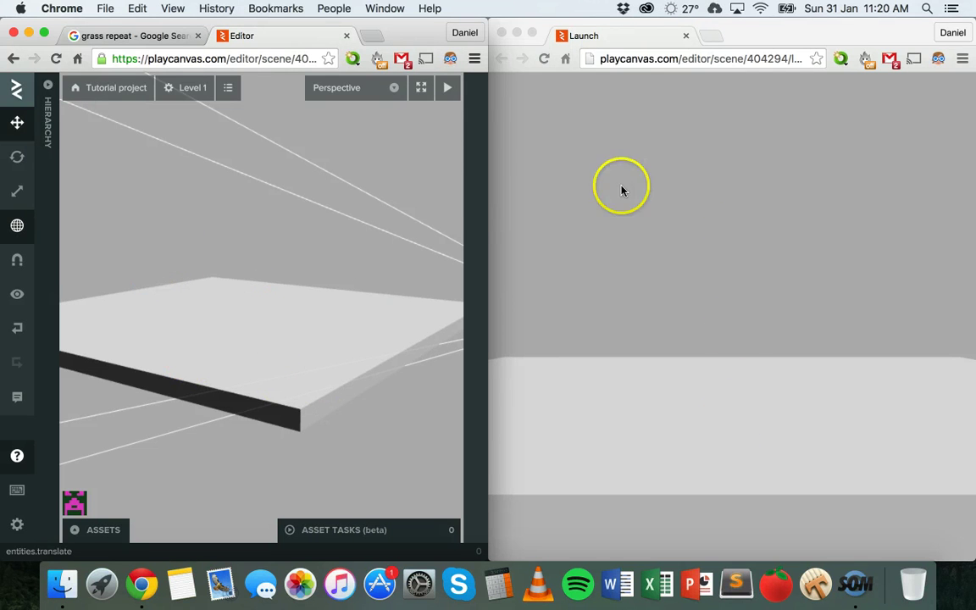
Select the ground box, lift it upward, then lower it back down.
left_click(392, 430)
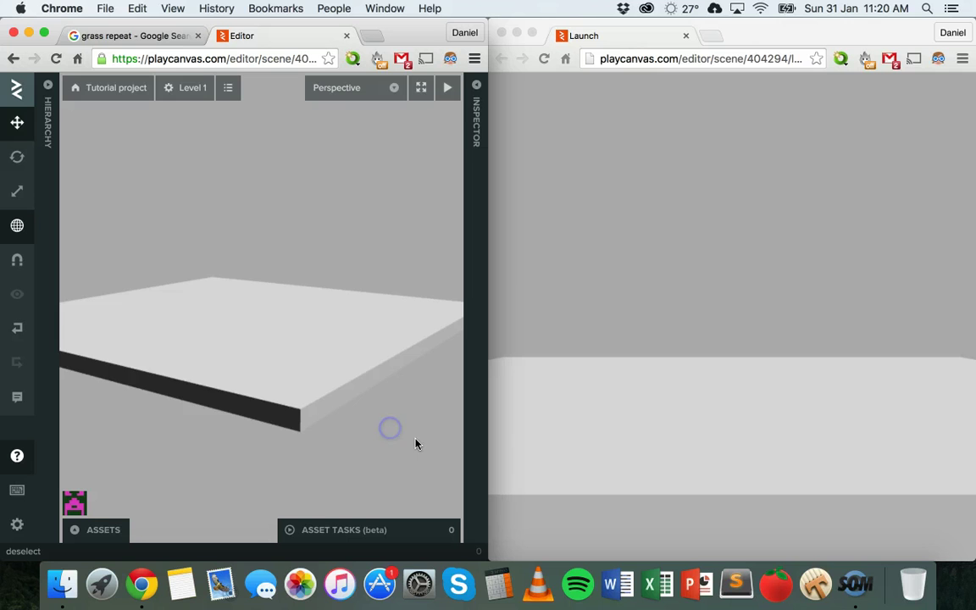
left_click_drag(395, 442, 398, 418)
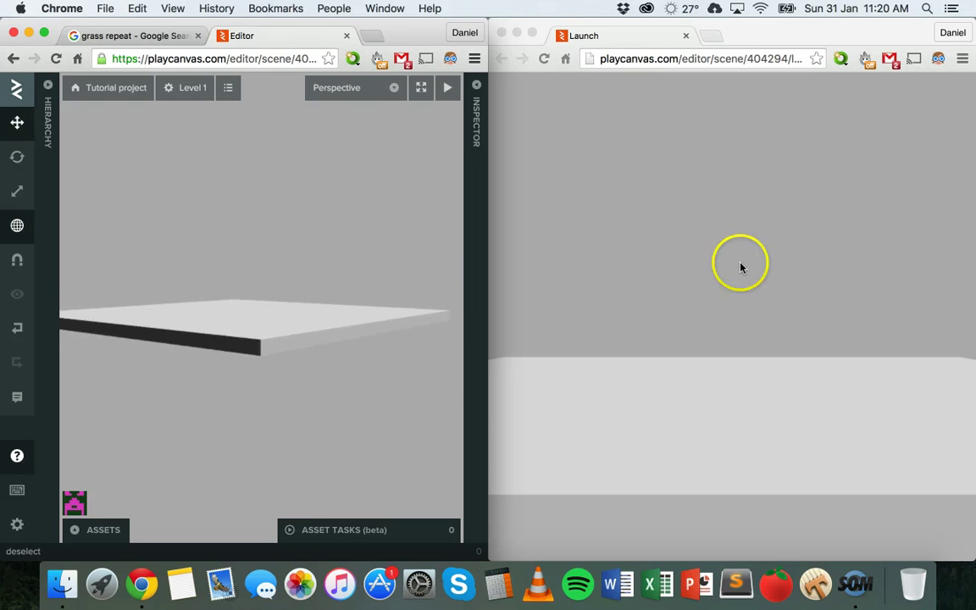
left_click(207, 338)
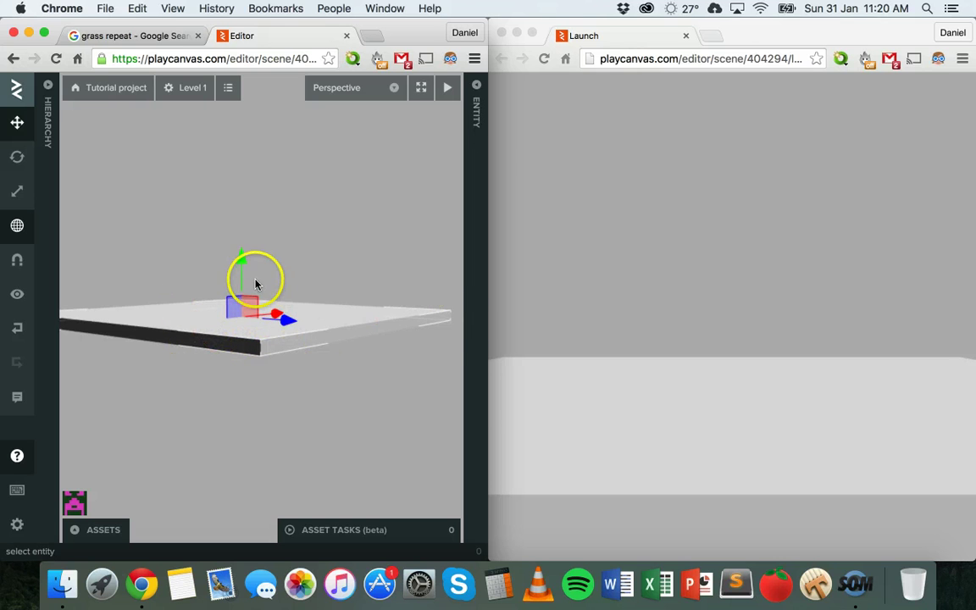
left_click_drag(243, 266, 257, 212)
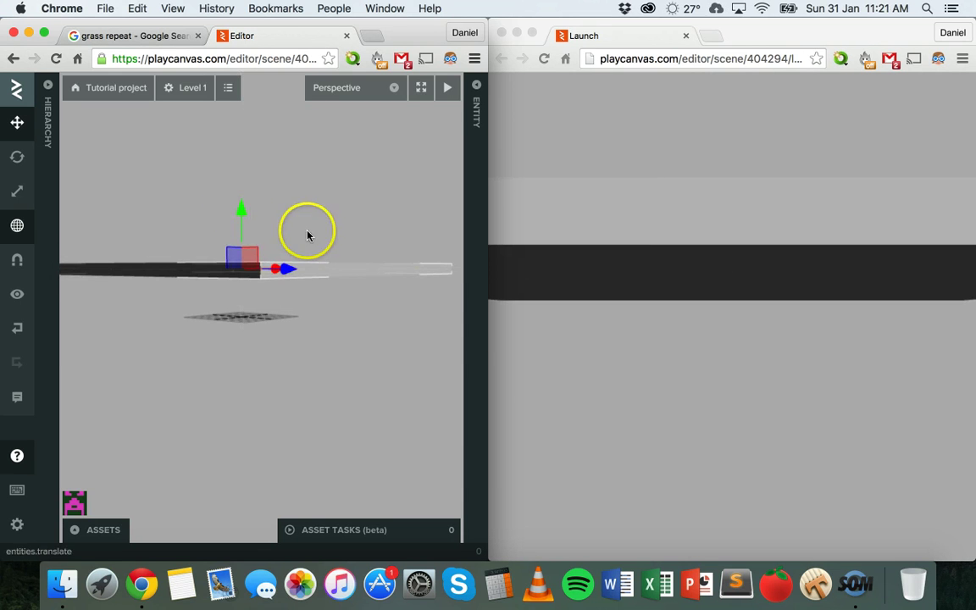
left_click_drag(241, 209, 324, 373)
left_click_drag(342, 408, 440, 424)
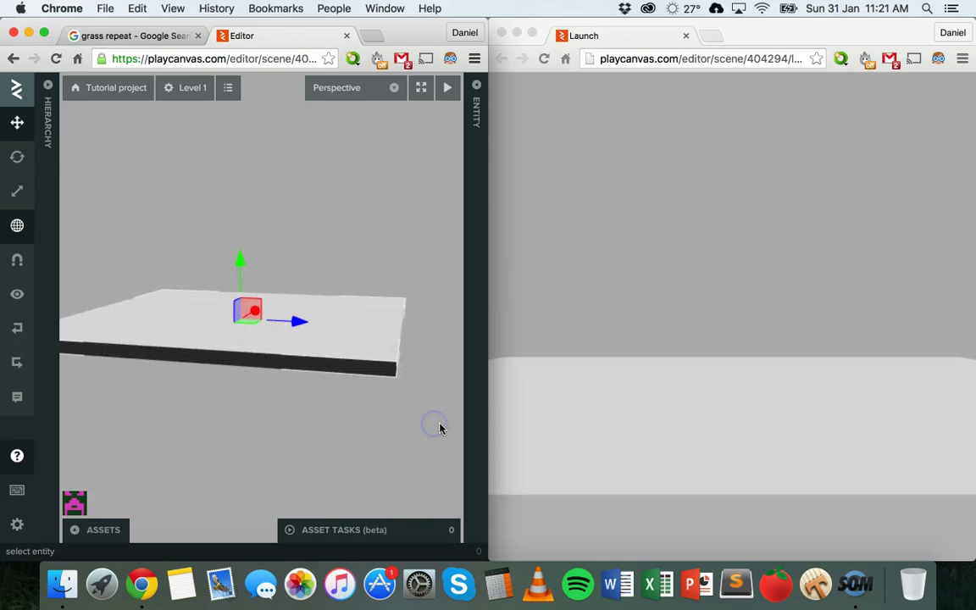
Raise the Camera slightly along Y, then bring the preview window forward maximised.
left_click(53, 103)
left_click(91, 126)
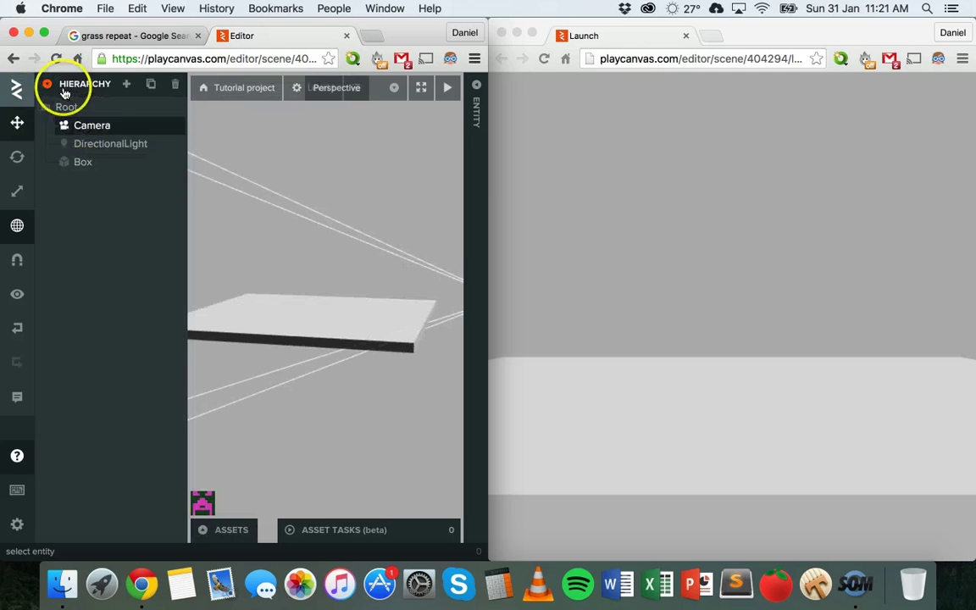
left_click(48, 85)
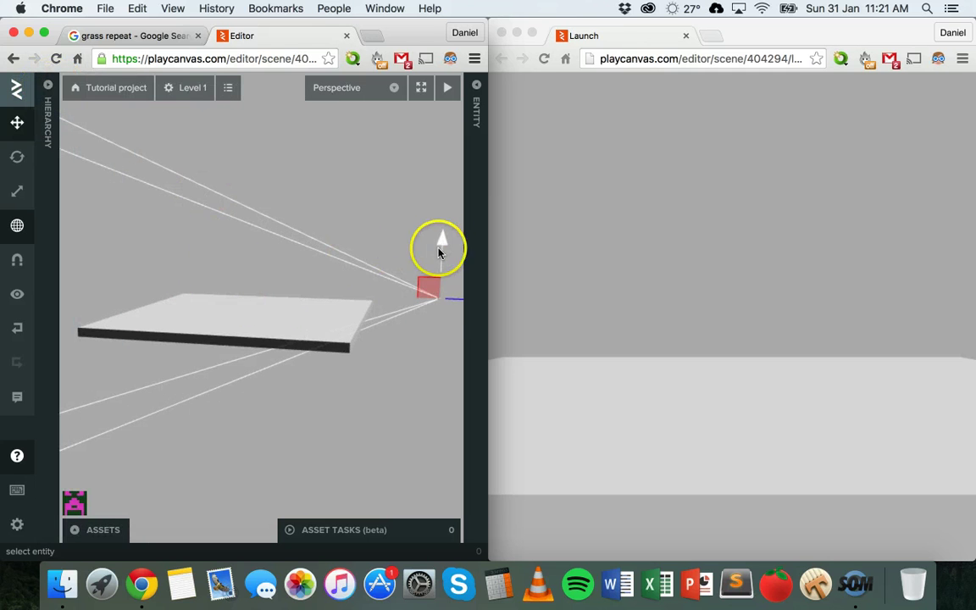
left_click_drag(427, 342, 447, 308)
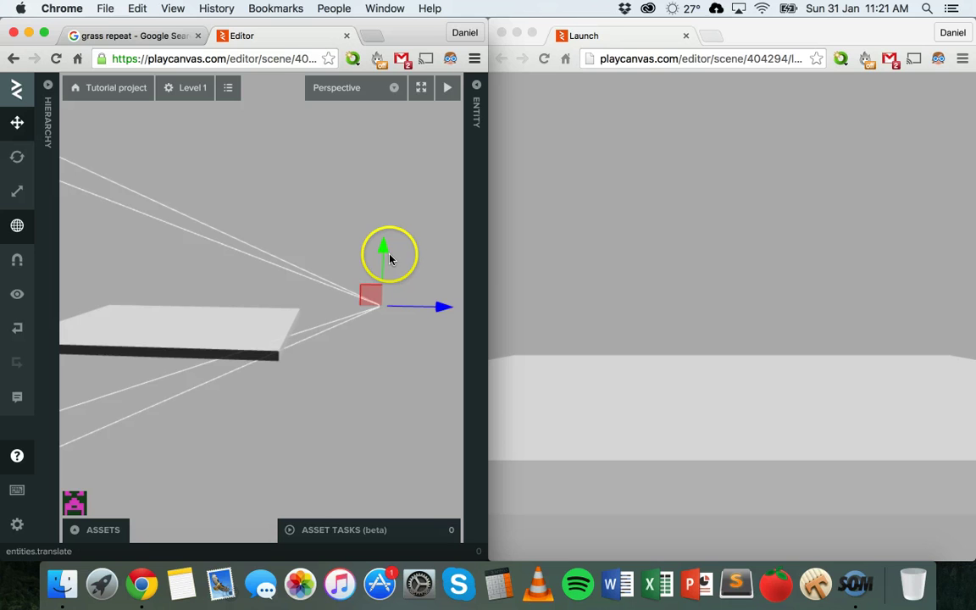
left_click_drag(386, 255, 381, 244)
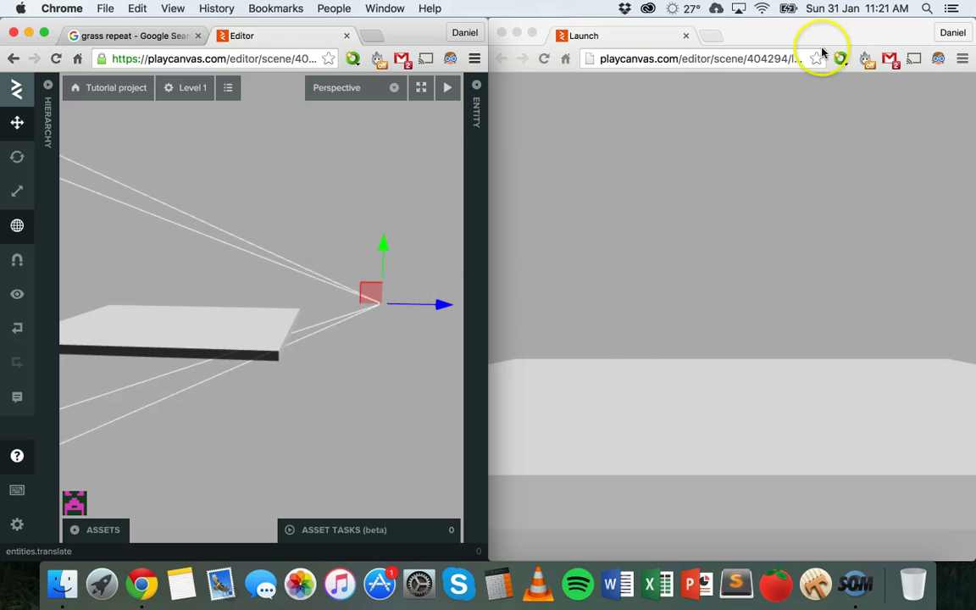
left_click(795, 28)
double_click(763, 46)
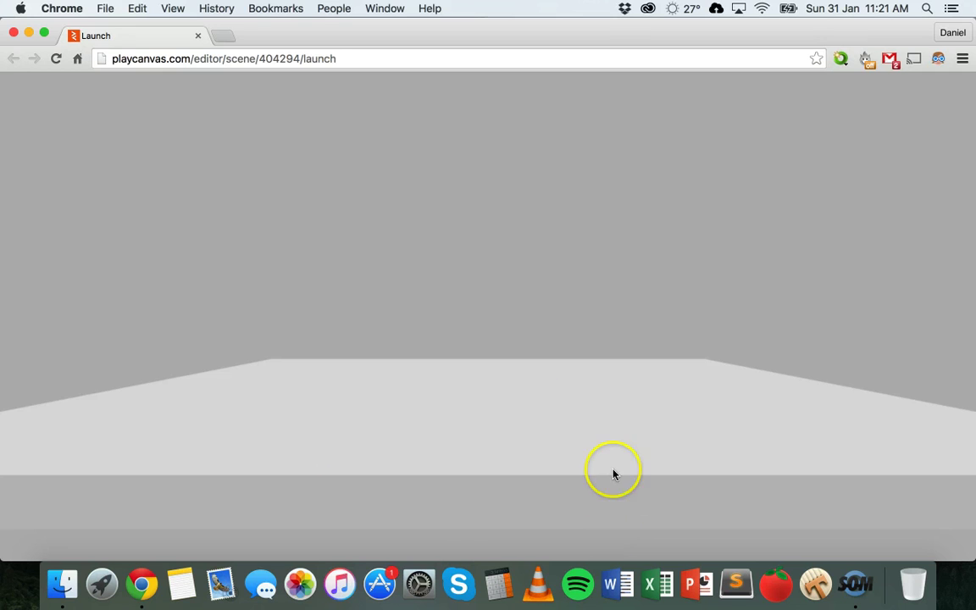
Close the preview, maximise the editor, and expand the Hierarchy, Assets and Inspector panels.
mouse_move(540, 410)
left_mouse_down()
mouse_move(470, 492)
mouse_move(640, 429)
mouse_move(582, 178)
left_mouse_up()
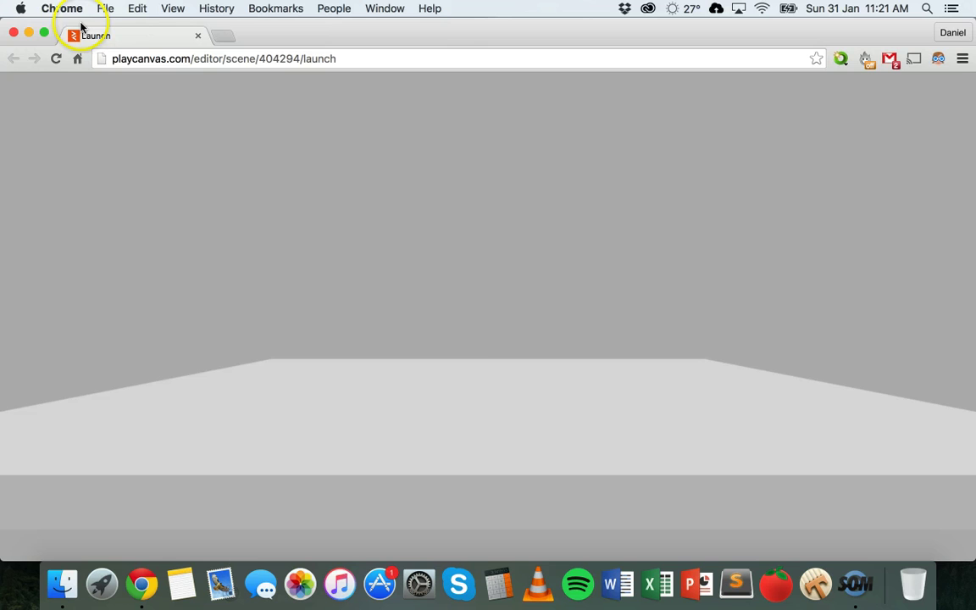
left_click(14, 33)
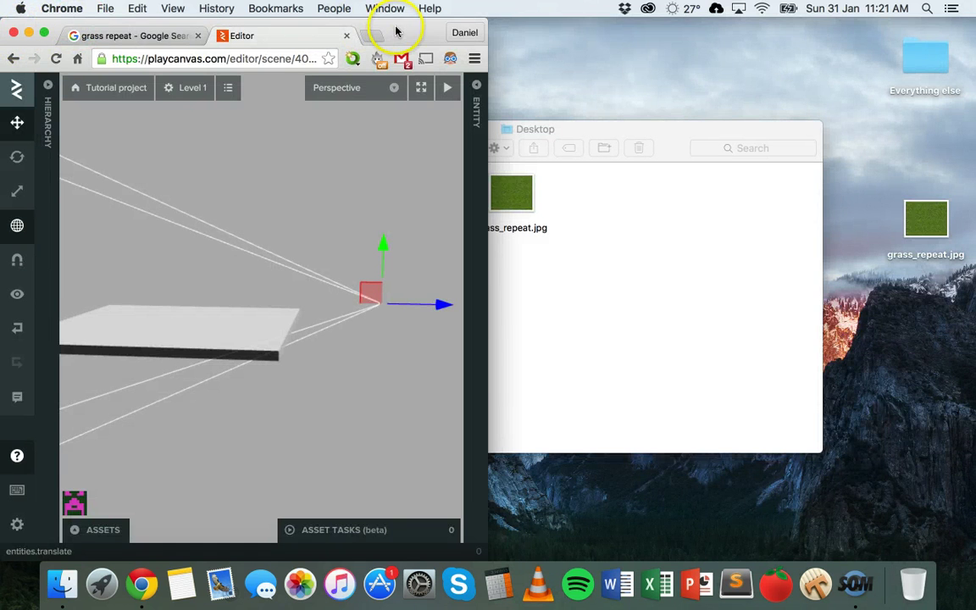
double_click(360, 30)
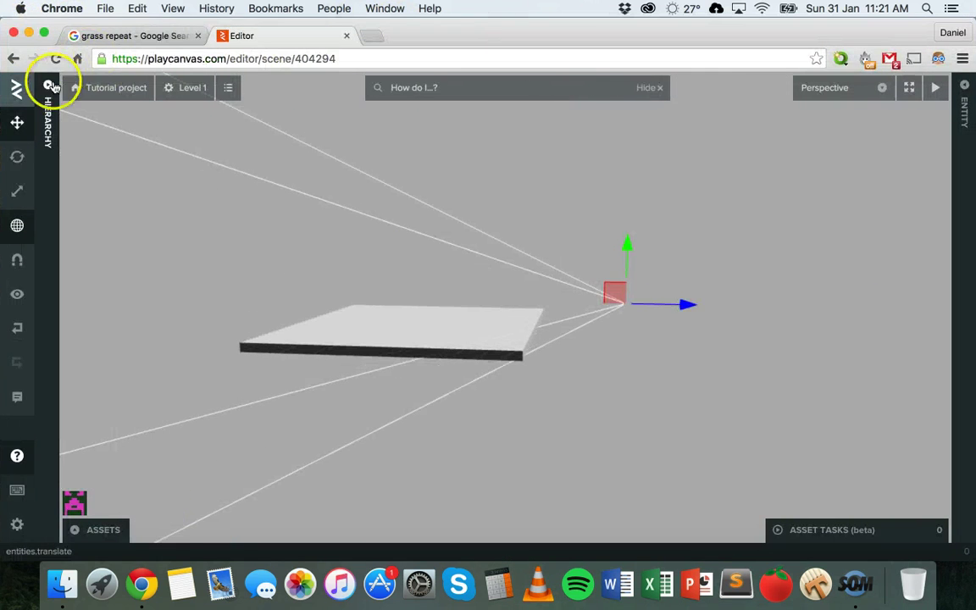
left_click(47, 86)
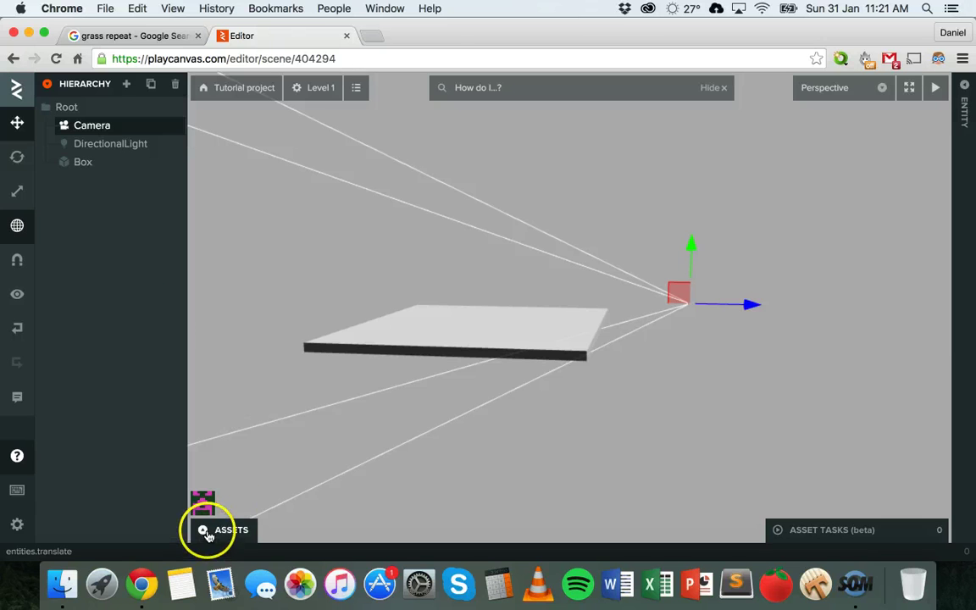
left_click(211, 531)
left_click(966, 87)
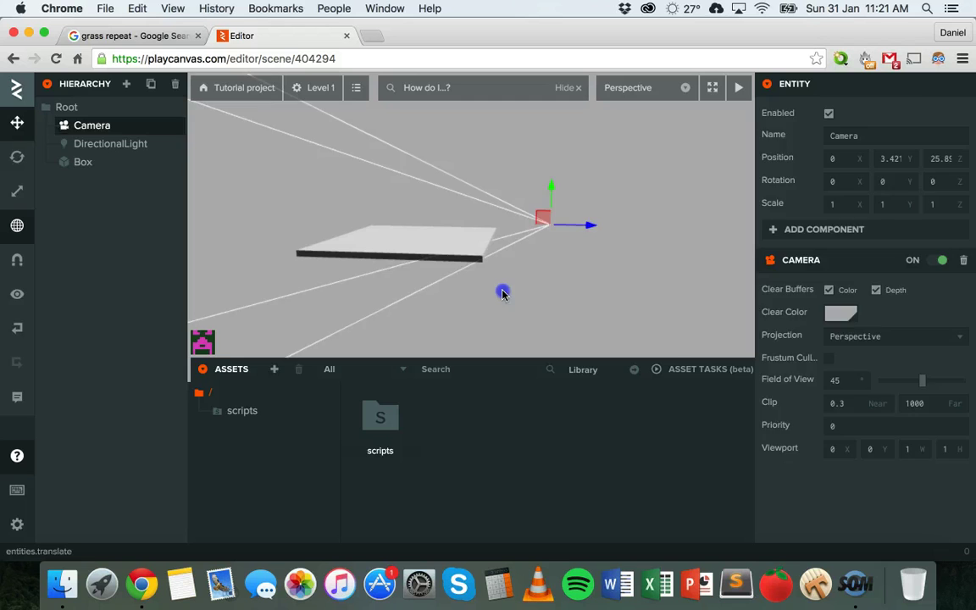
Select the Box to check its empty material slot, then switch to the 'grass repeat' results.
left_click(502, 290)
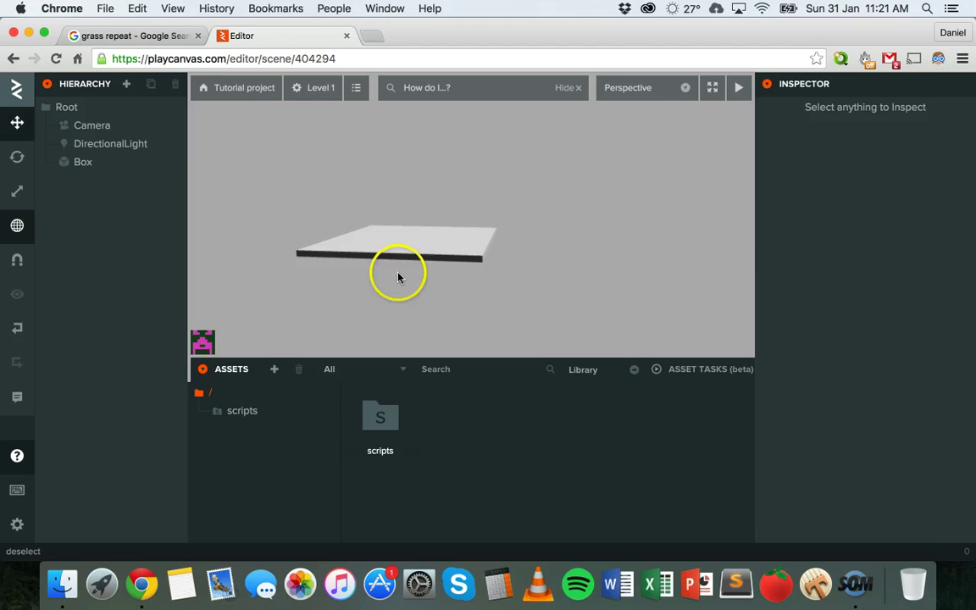
left_click(403, 239)
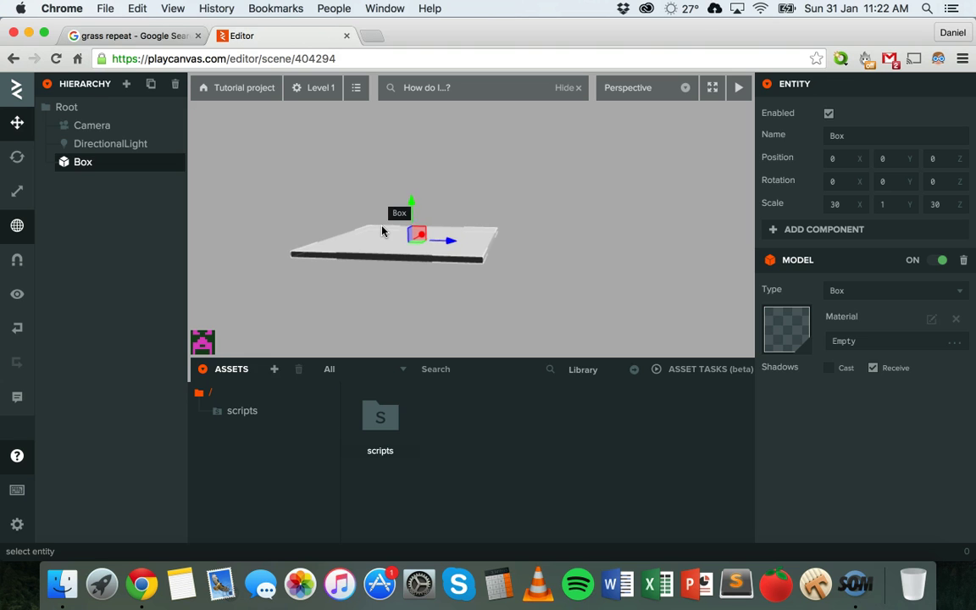
left_click_drag(382, 231, 237, 260)
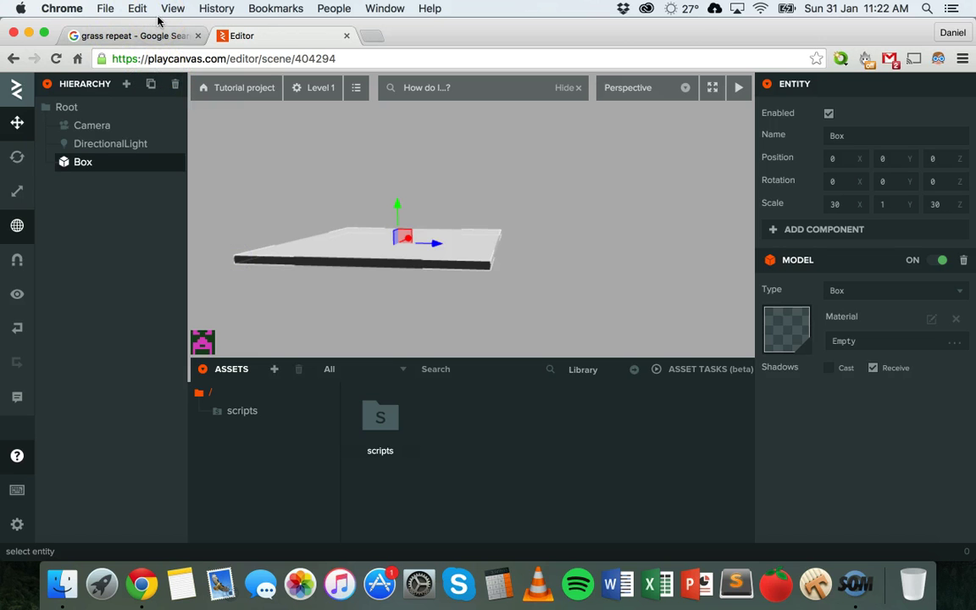
left_click(137, 36)
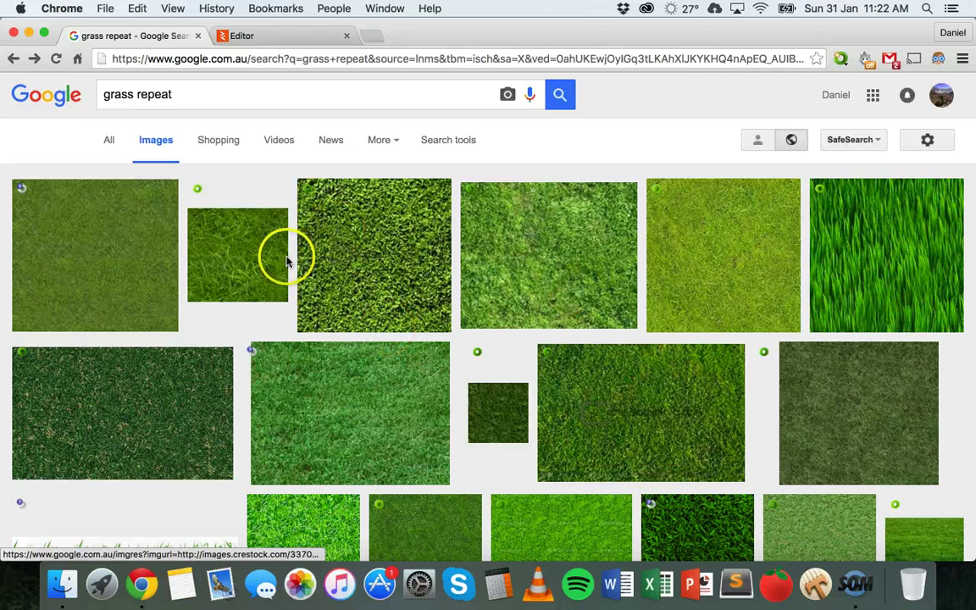
Preview the grass repeat wider.jpg texture (800 × 660), then return to the PlayCanvas editor.
left_click(109, 235)
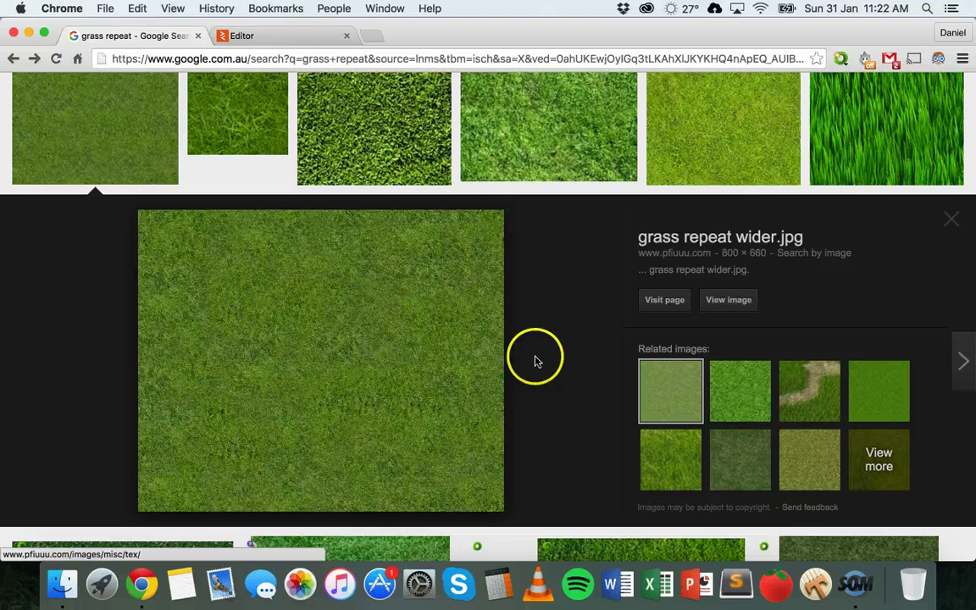
scroll(535, 362, "up", 1)
scroll(535, 362, "down", 2)
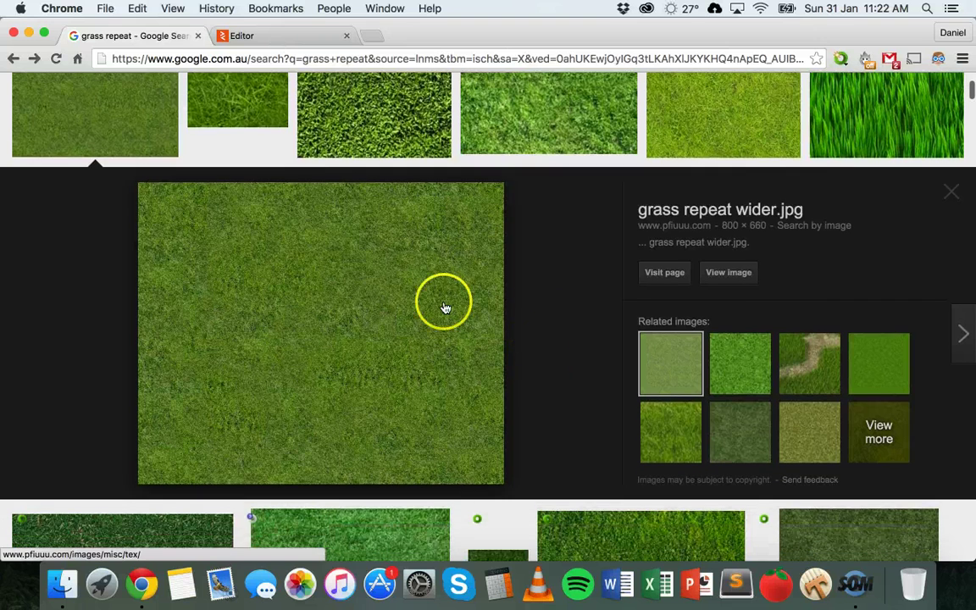
left_click(252, 38)
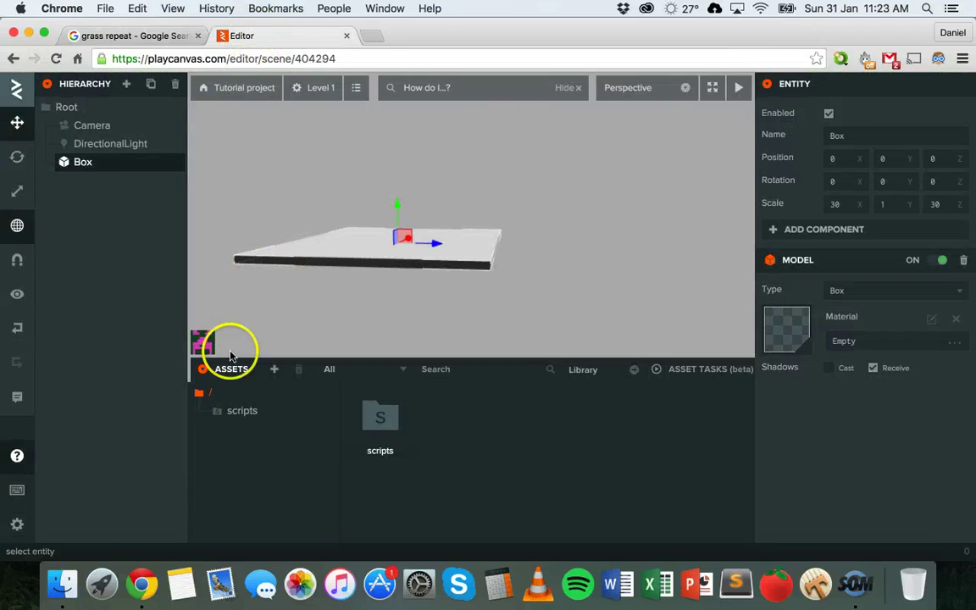
Drag grass_repeat.jpg from the Desktop Finder window into the PlayCanvas Assets panel.
left_click(51, 580)
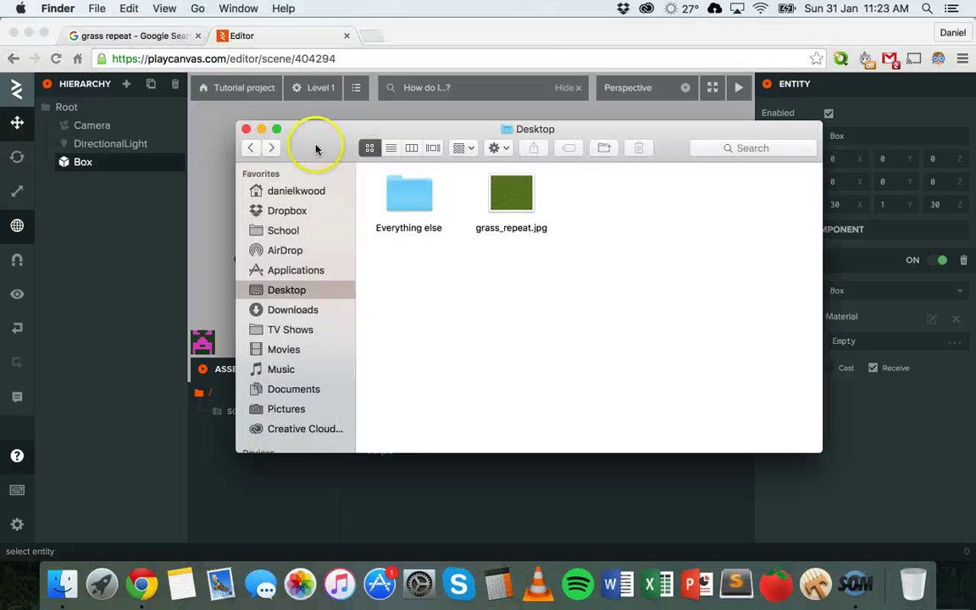
left_click_drag(316, 148, 593, 204)
left_click(796, 249)
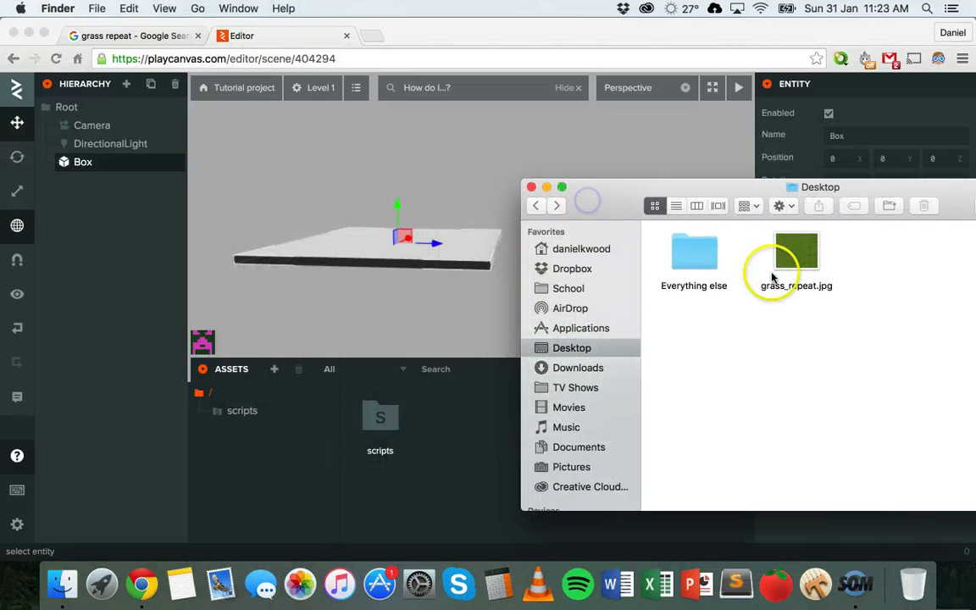
left_click_drag(799, 248, 431, 489)
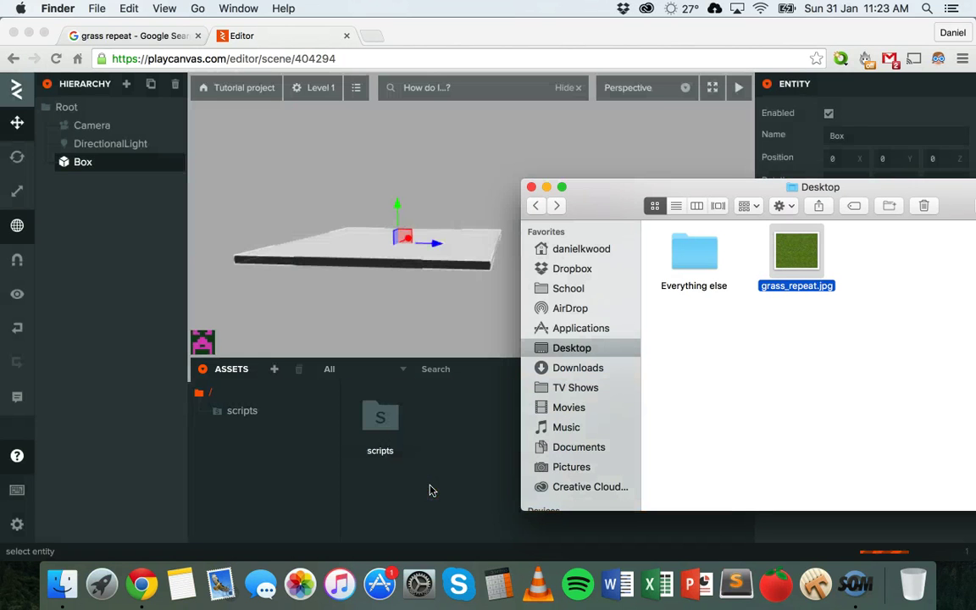
left_click(429, 490)
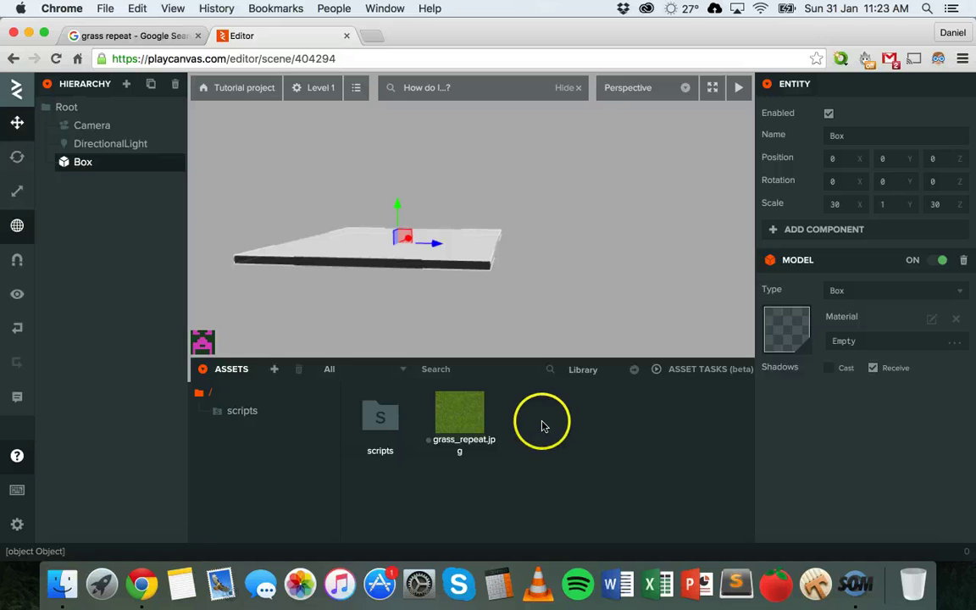
Create a new Material asset named 'ground', then select the Box entity.
left_click(275, 370)
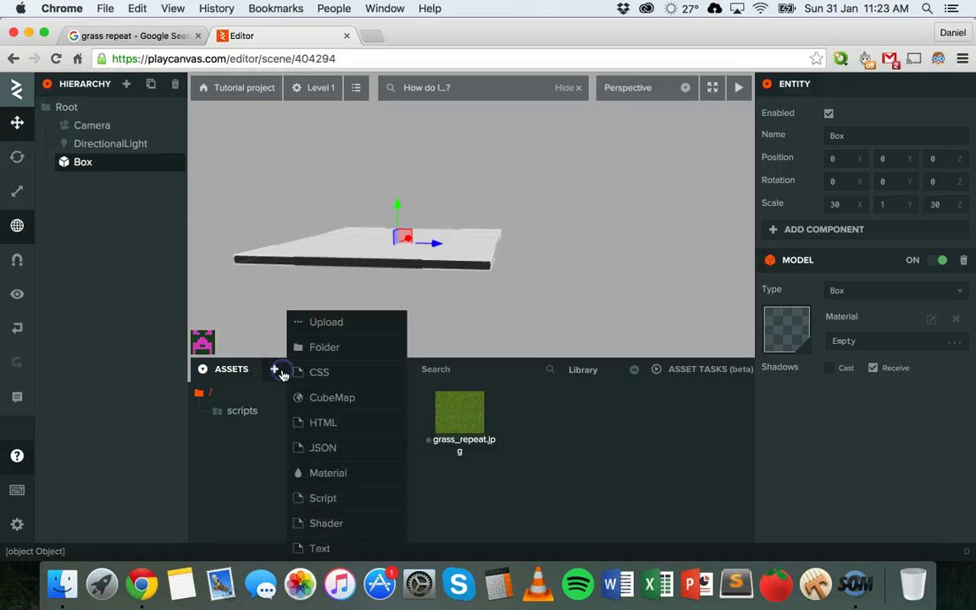
left_click(319, 472)
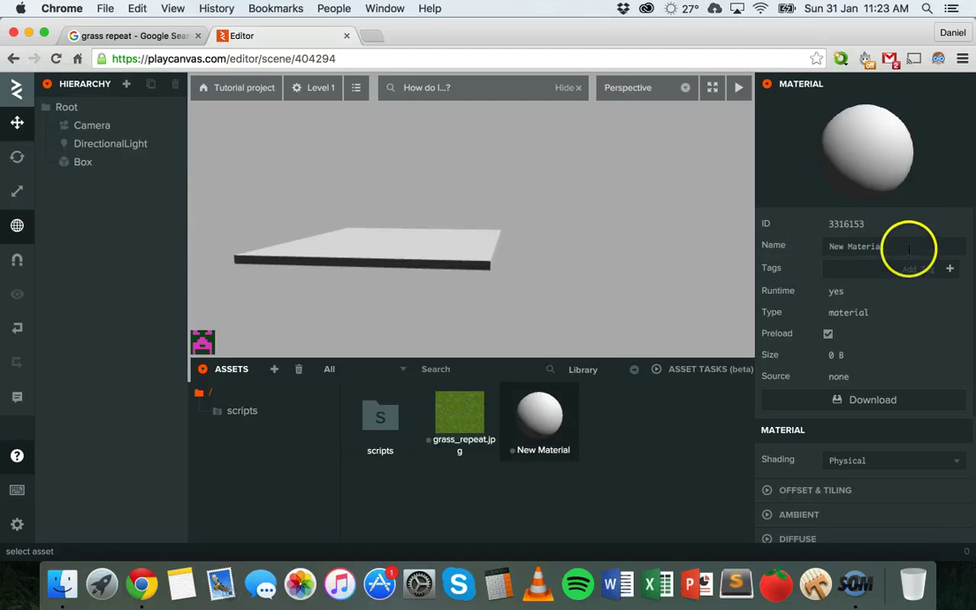
left_click_drag(911, 246, 817, 245)
type("grou")
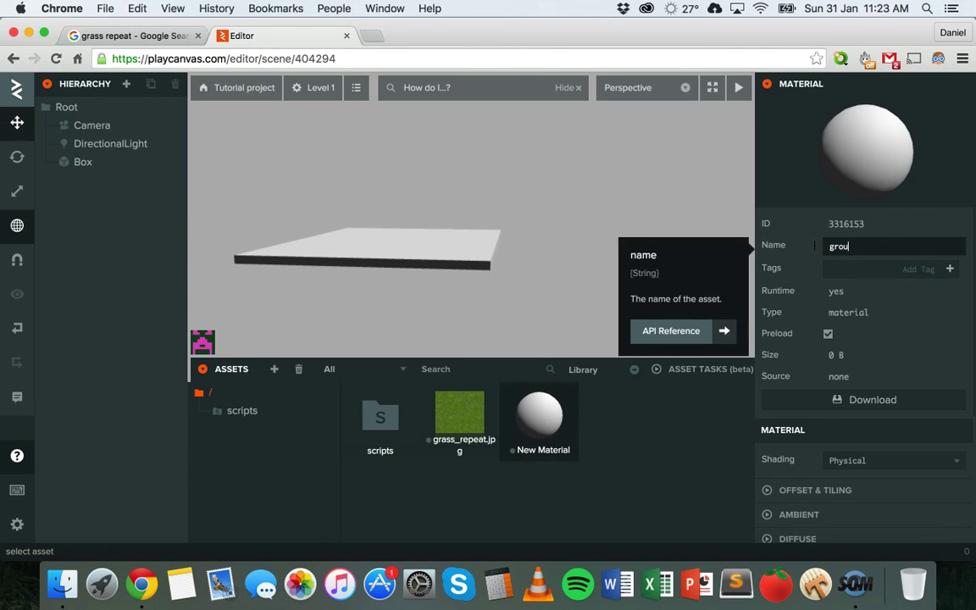
type("nd")
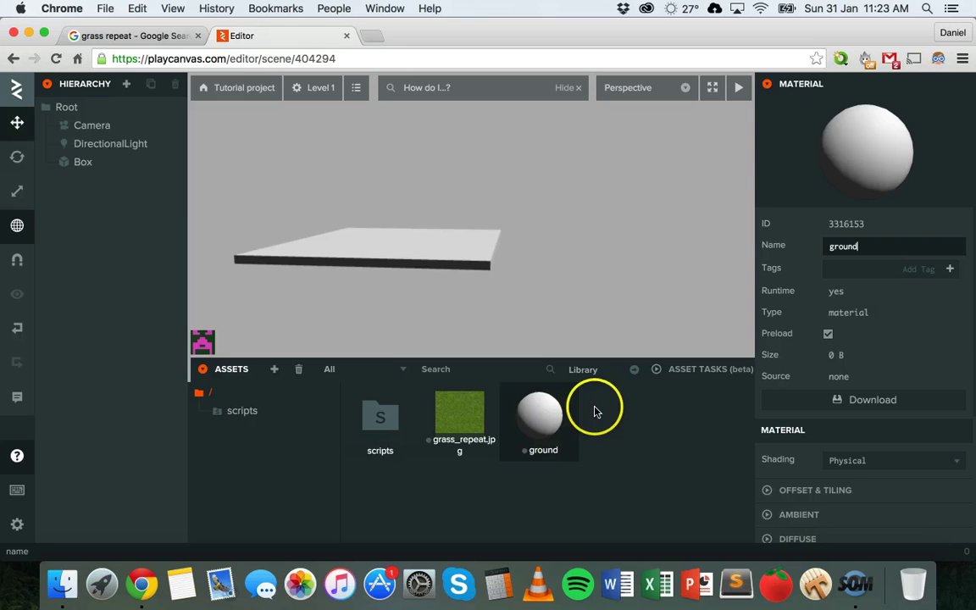
left_click(88, 165)
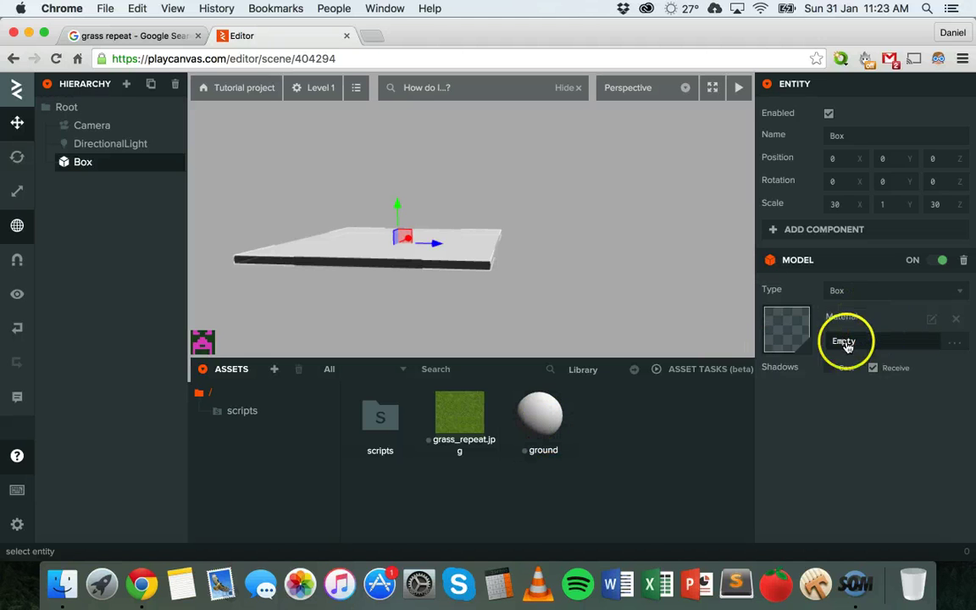
Assign the ground material to the Box's Model Material slot.
left_click_drag(812, 410, 864, 341)
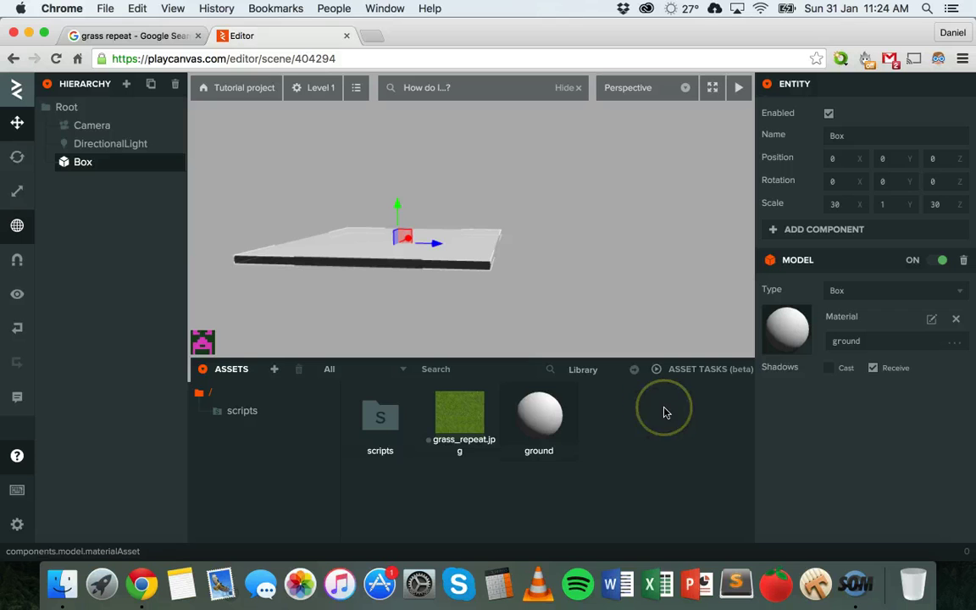
Set the ground material's diffuse colour to bright green 5ECD0E.
left_click(549, 422)
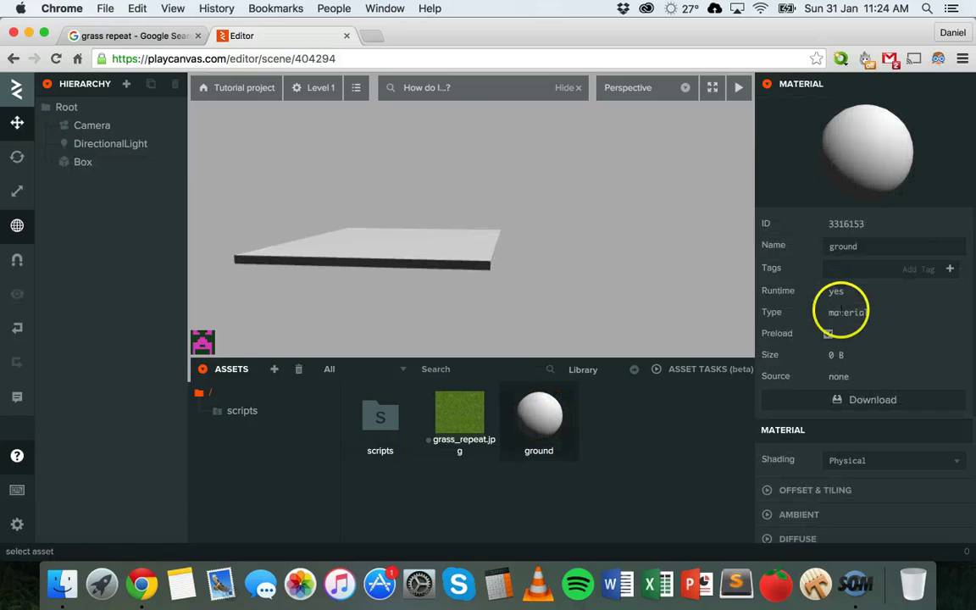
scroll(841, 312, "down", 5)
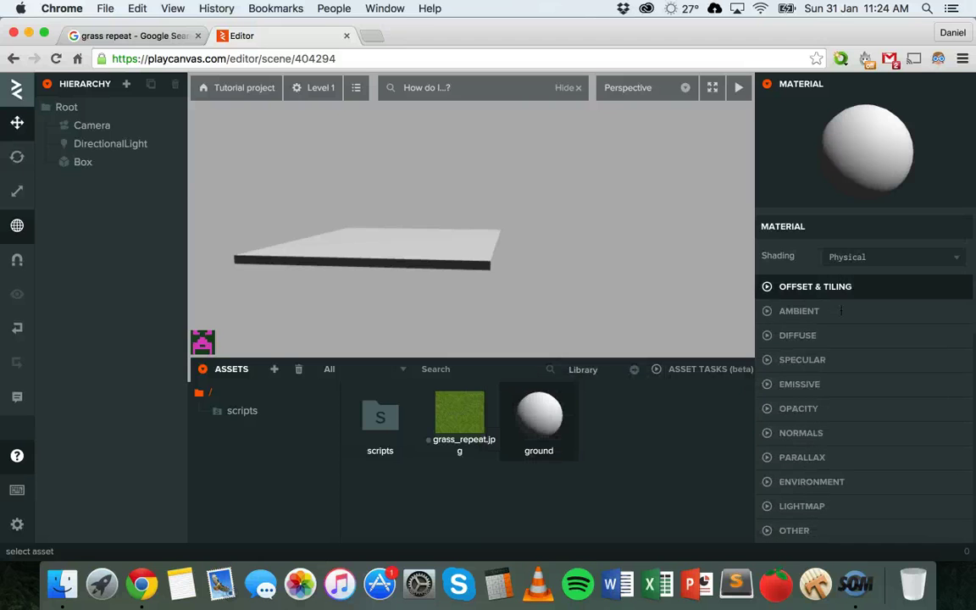
left_click(770, 339)
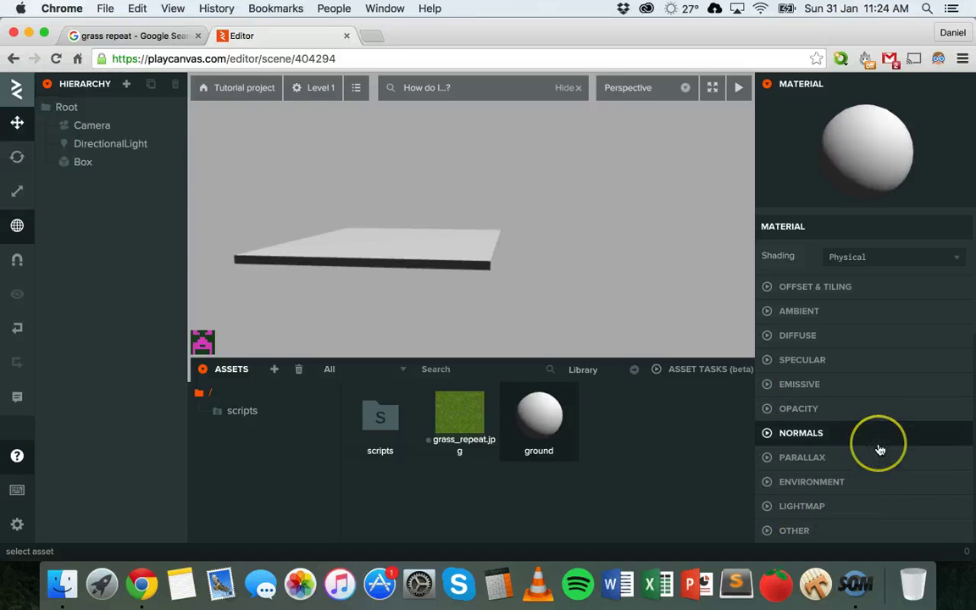
mouse_move(878, 447)
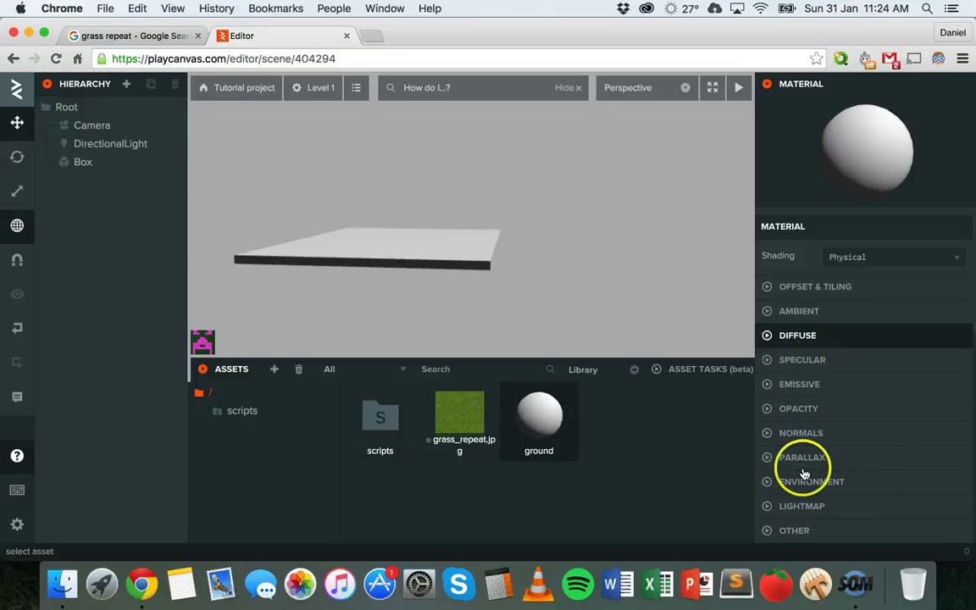
left_click(768, 339)
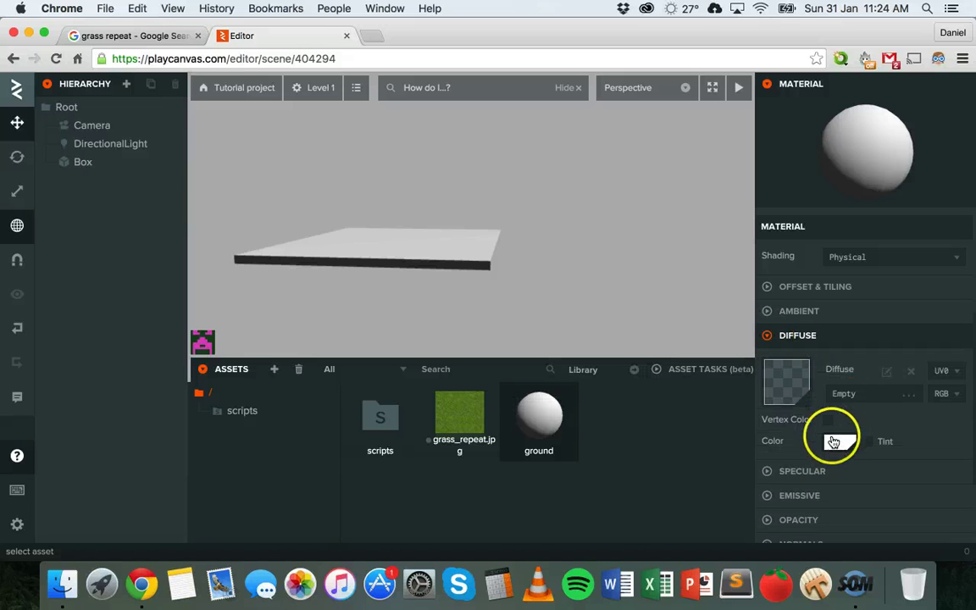
left_click(833, 444)
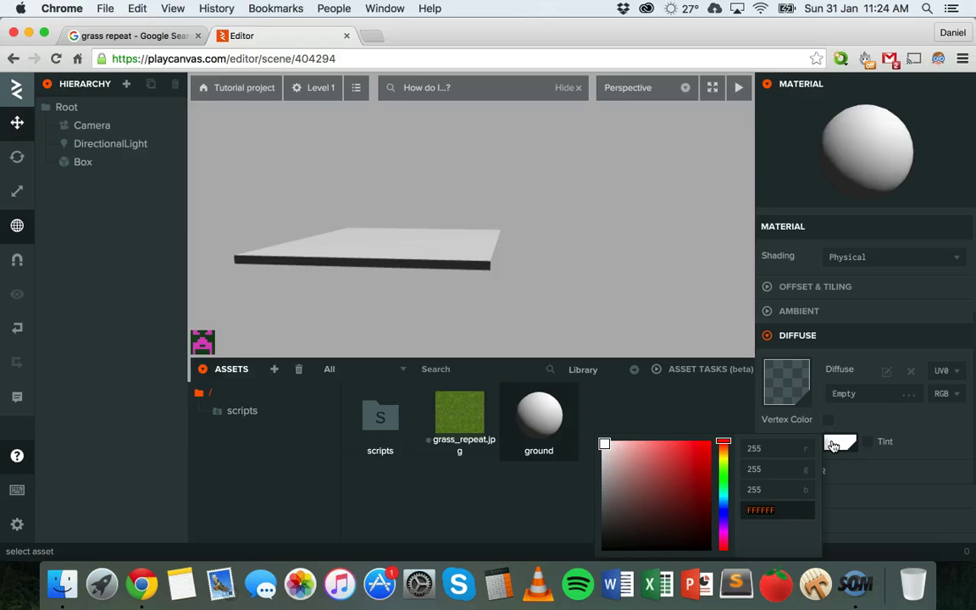
left_click(724, 468)
left_click(702, 462)
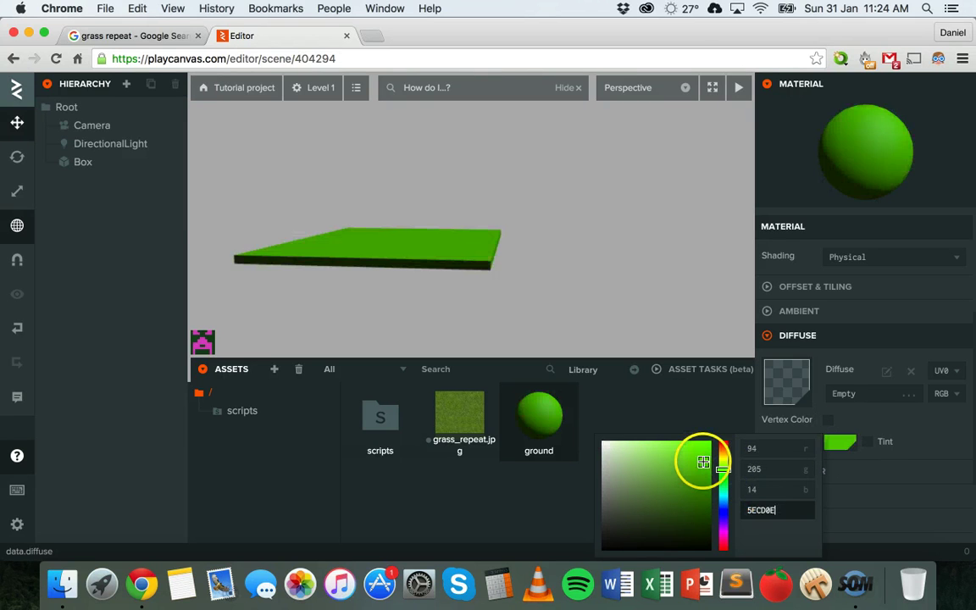
left_click(852, 441)
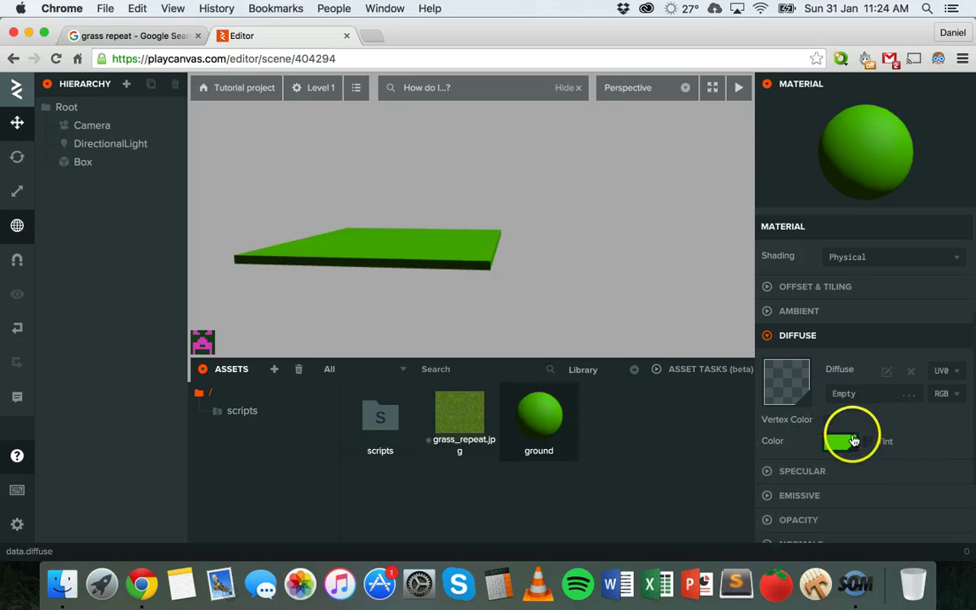
left_click(853, 441)
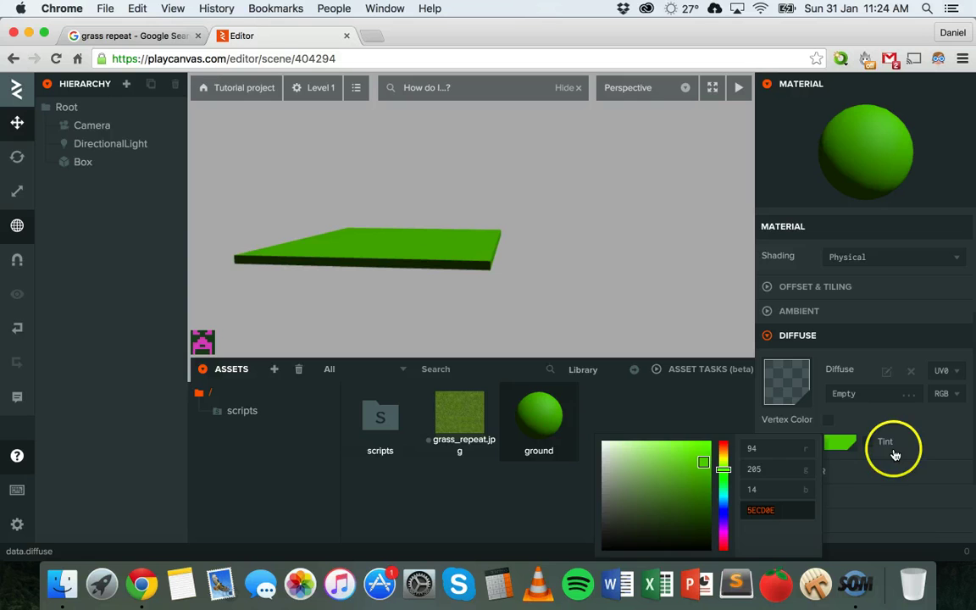
left_click(906, 383)
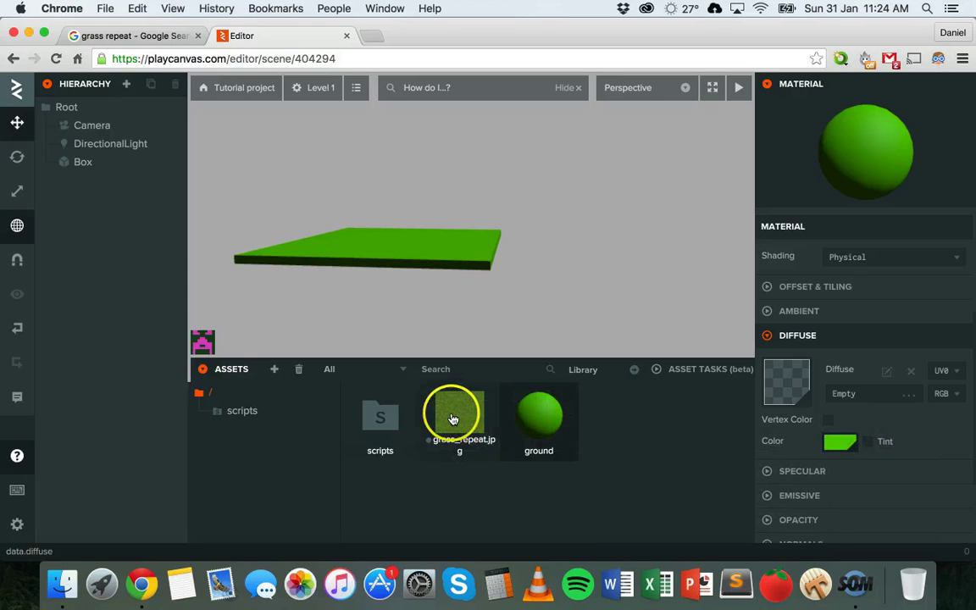
Set grass_repeat.jpg as the ground material's diffuse map.
left_click(452, 419)
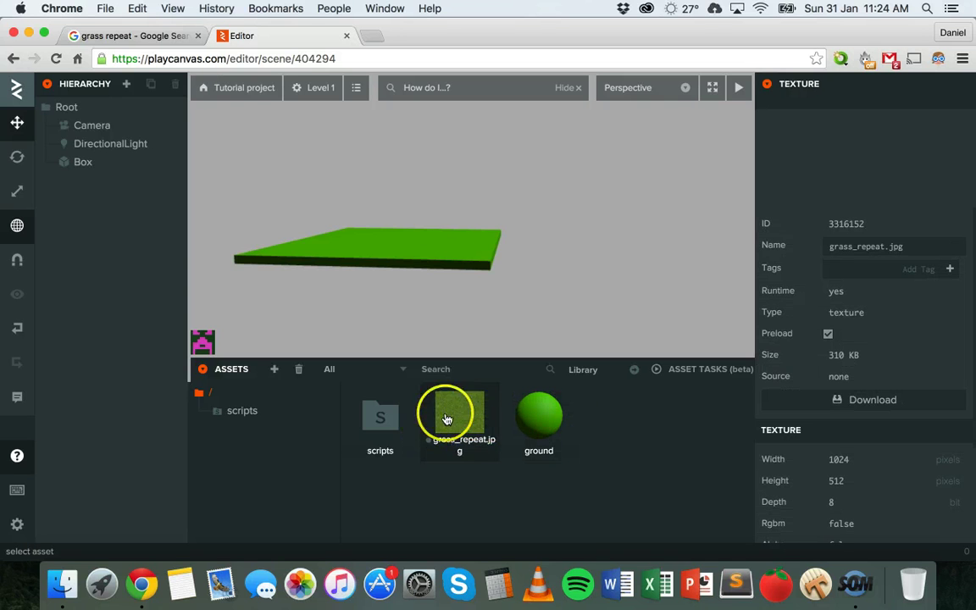
left_click(559, 437)
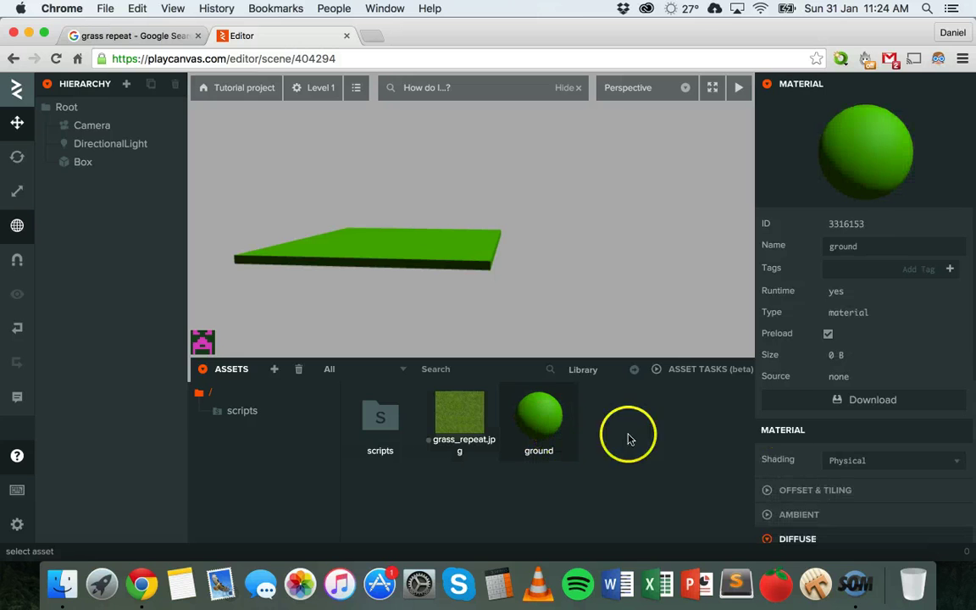
scroll(897, 430, "down", 3)
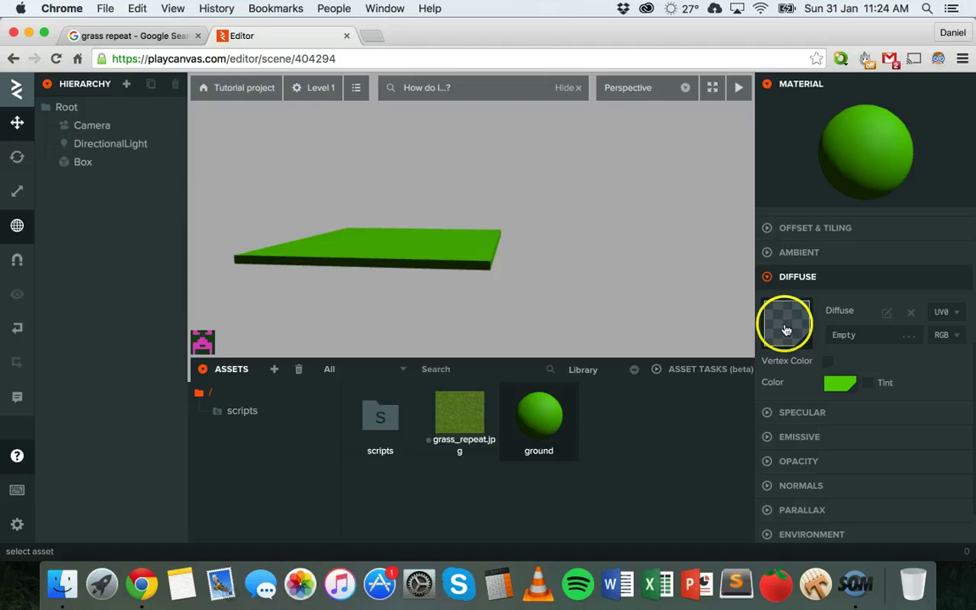
left_click_drag(477, 415, 477, 415)
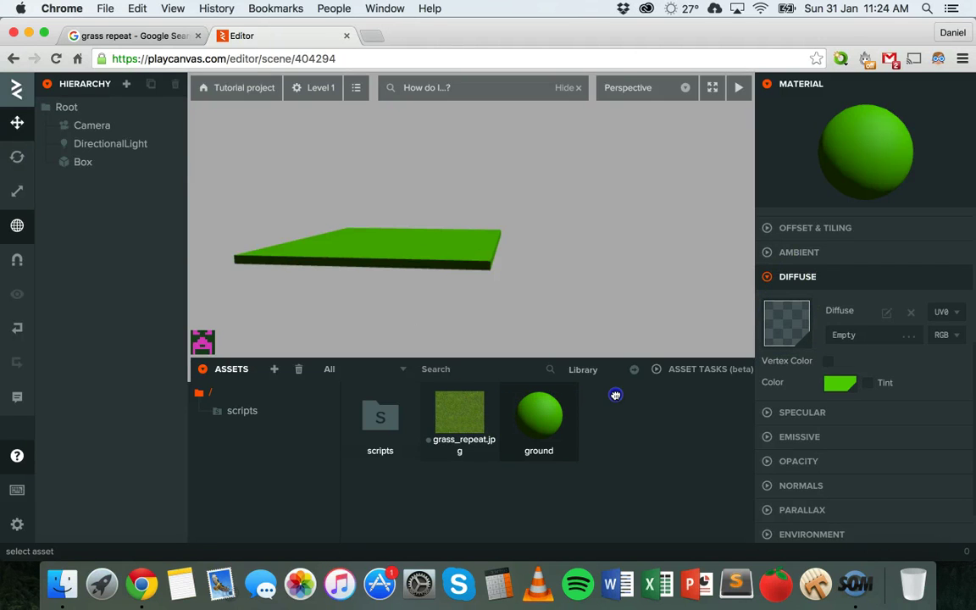
left_click_drag(614, 395, 690, 374)
left_click_drag(797, 340, 796, 317)
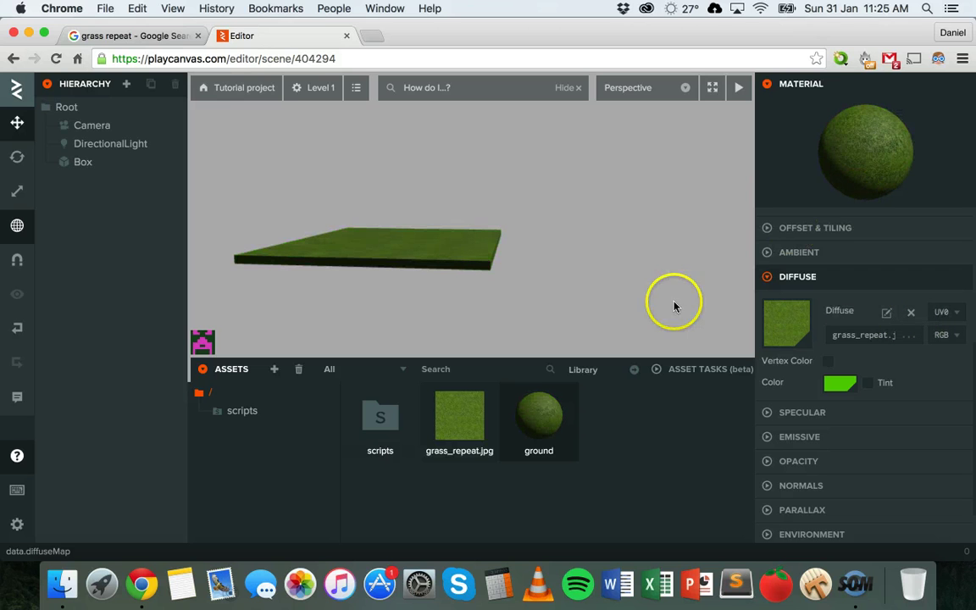
Orbit the view to look down on the grass-textured box.
scroll(471, 256, "up", 5)
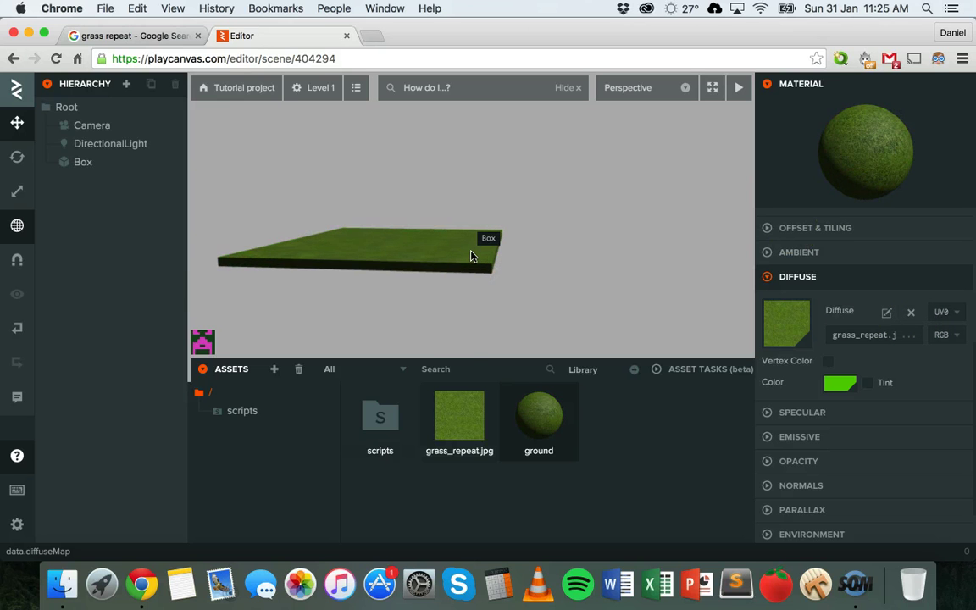
scroll(472, 256, "up", 3)
left_click_drag(472, 256, 425, 227)
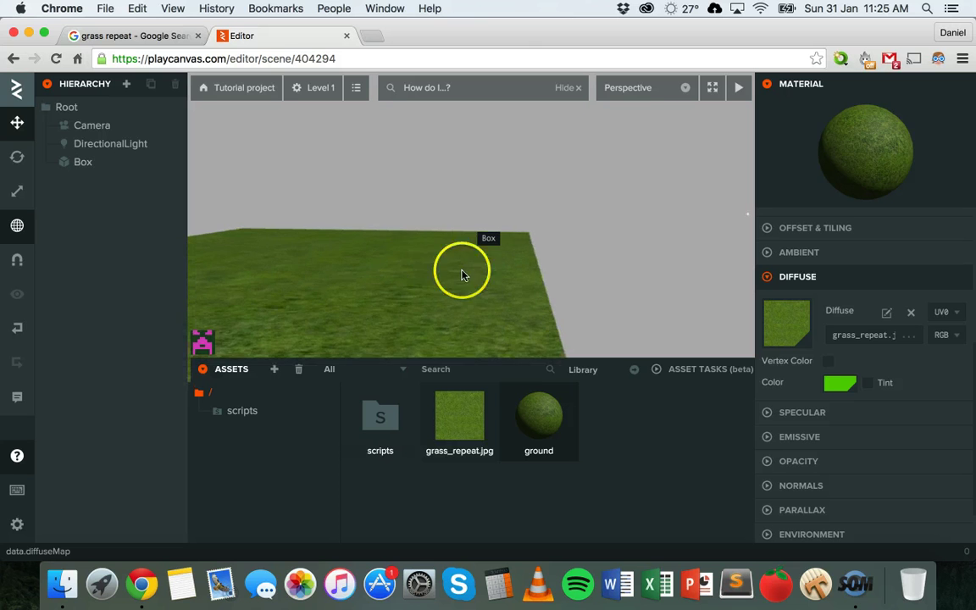
left_click_drag(324, 244, 225, 241)
left_click_drag(393, 258, 192, 283)
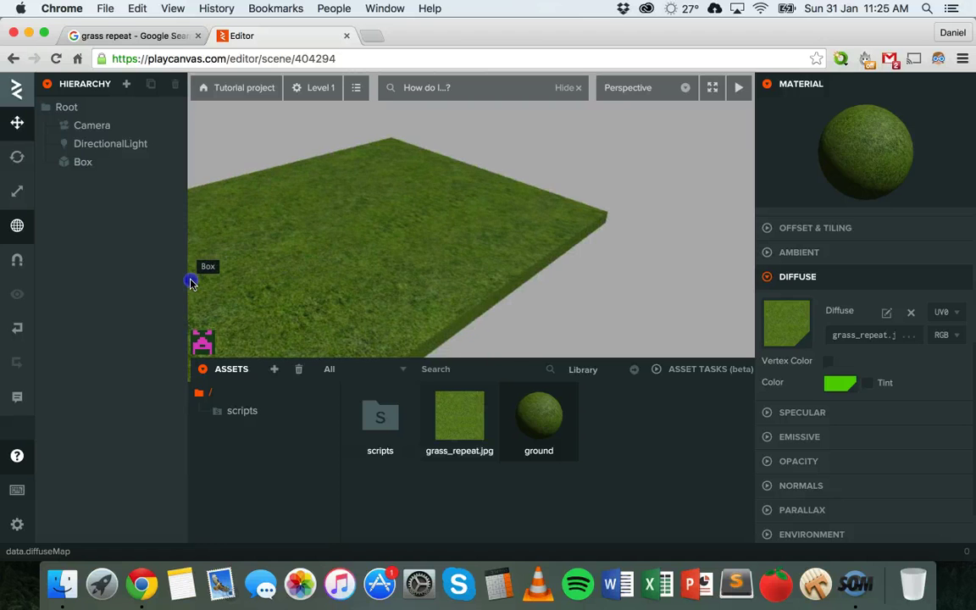
Select the Box and orbit and zoom around it to examine the grass texture from low and side angles.
left_click(191, 284)
left_click_drag(329, 267, 308, 256)
left_click_drag(419, 289, 505, 195)
left_click_drag(303, 268, 566, 261)
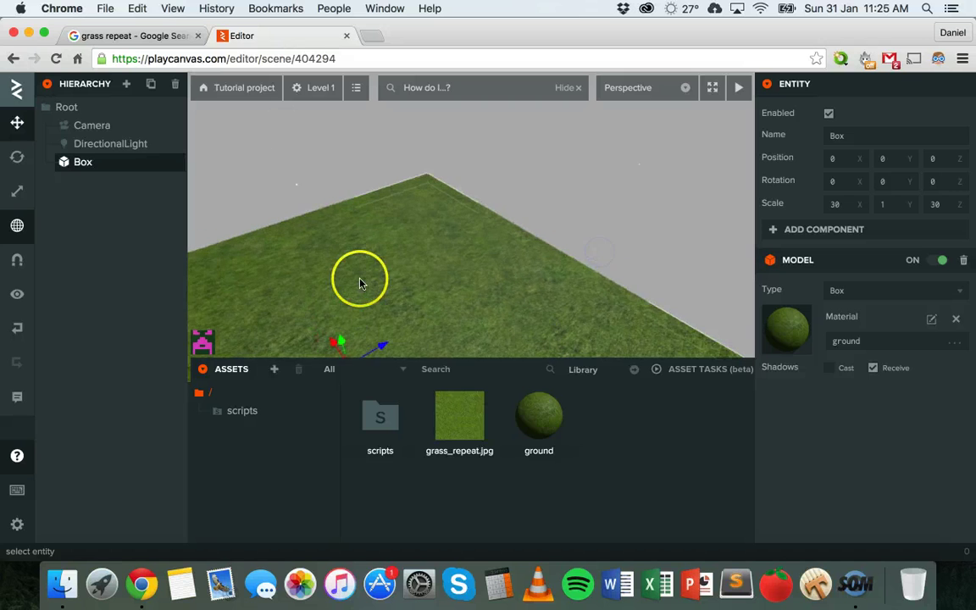
scroll(359, 283, "down", 5)
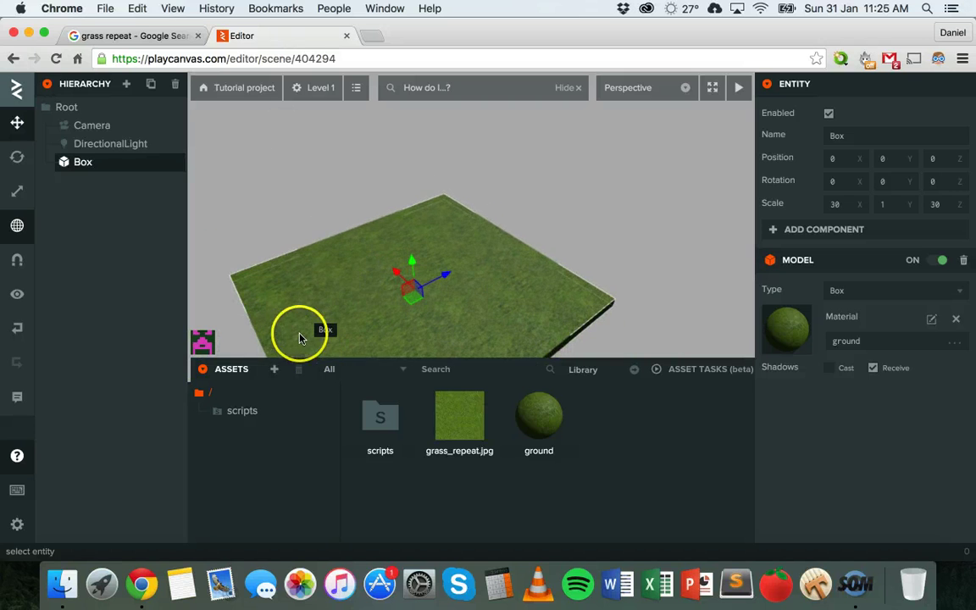
left_click_drag(301, 337, 403, 243)
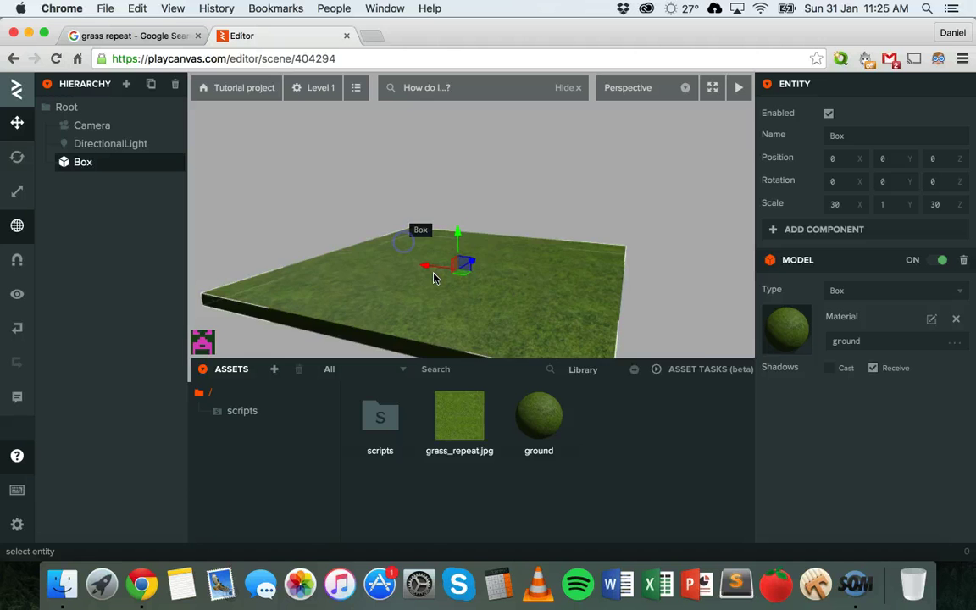
scroll(433, 278, "up", 5)
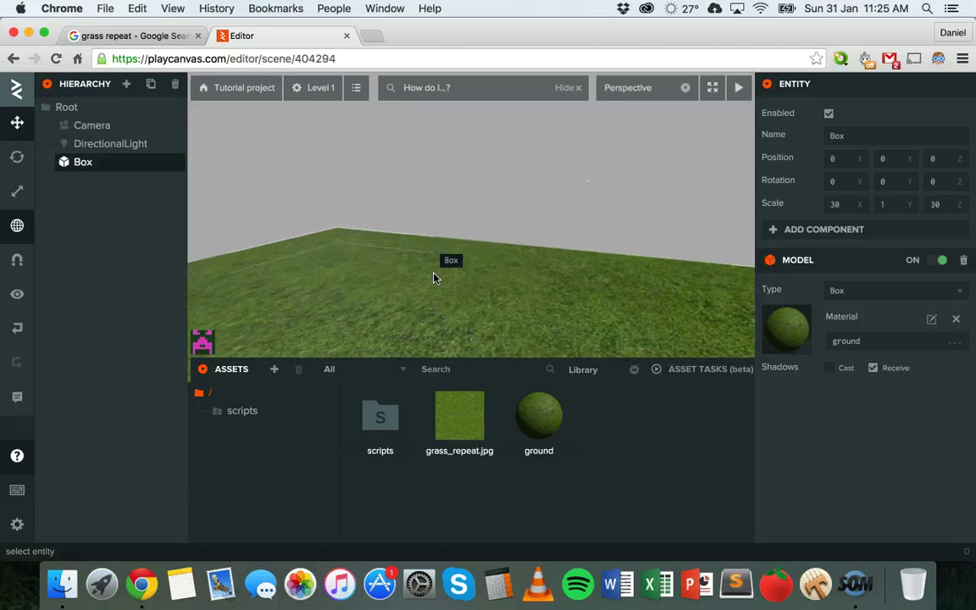
left_click_drag(432, 278, 423, 311)
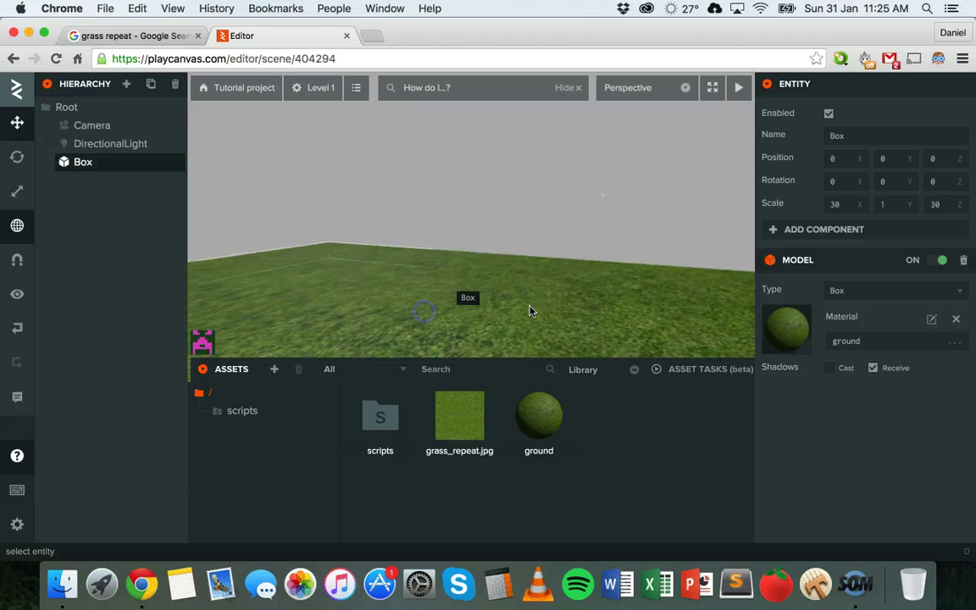
left_click_drag(575, 305, 720, 327)
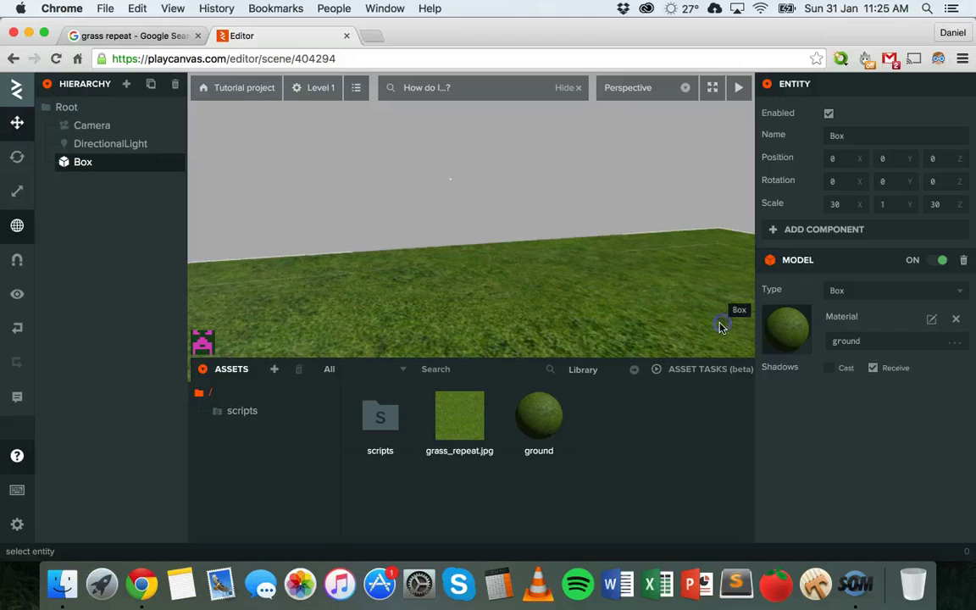
left_click(521, 284)
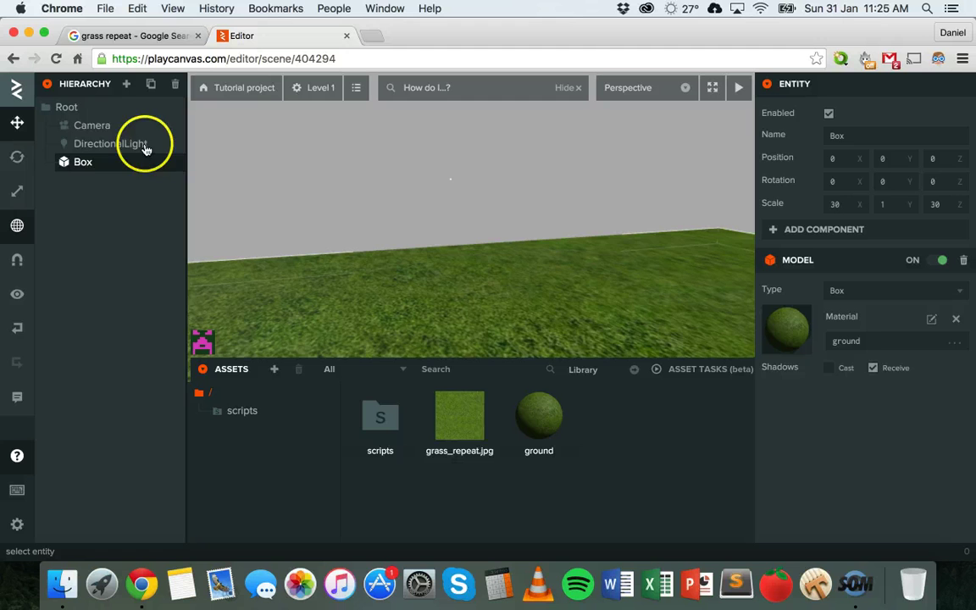
Set the Camera's clear colour to black 000000FF.
left_click(99, 128)
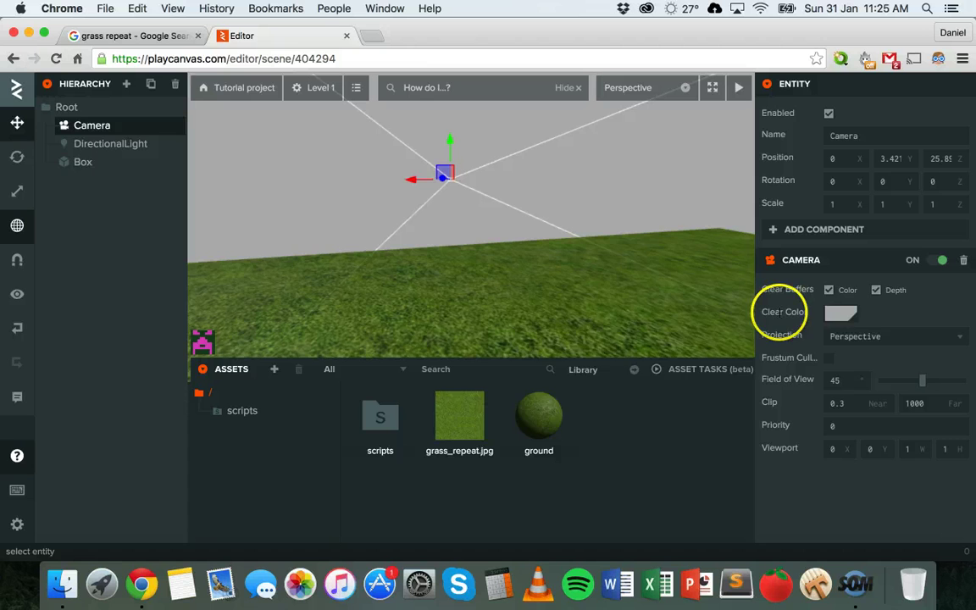
left_click(837, 315)
left_click_drag(650, 348, 653, 362)
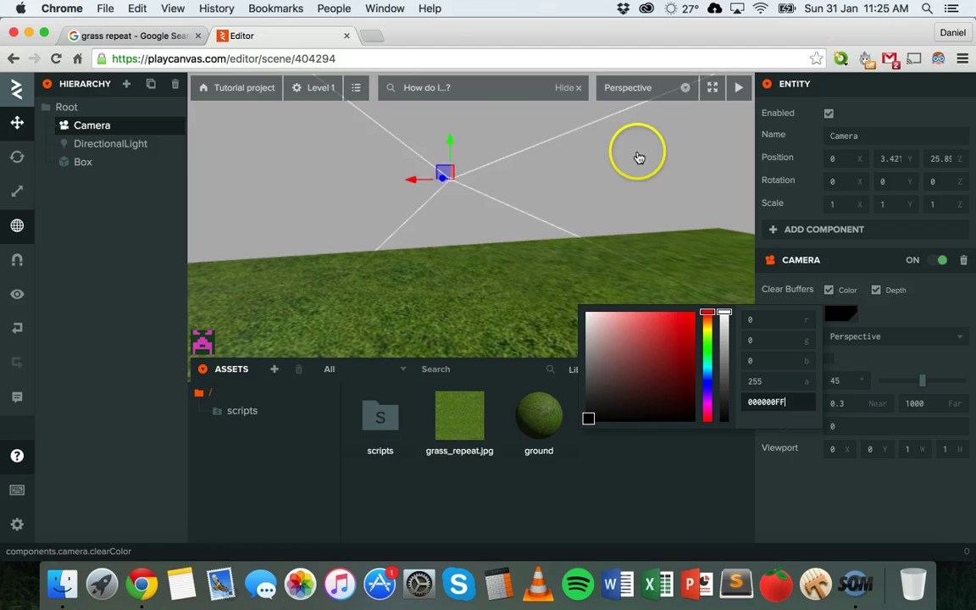
Launch the scene preview showing the grass ground on a black background.
left_click(740, 87)
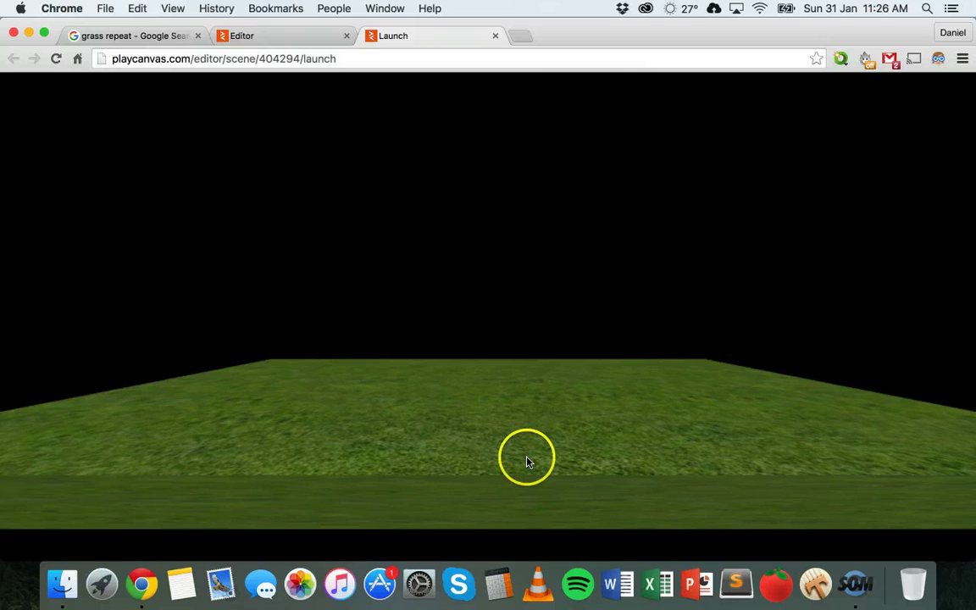
left_click(446, 404)
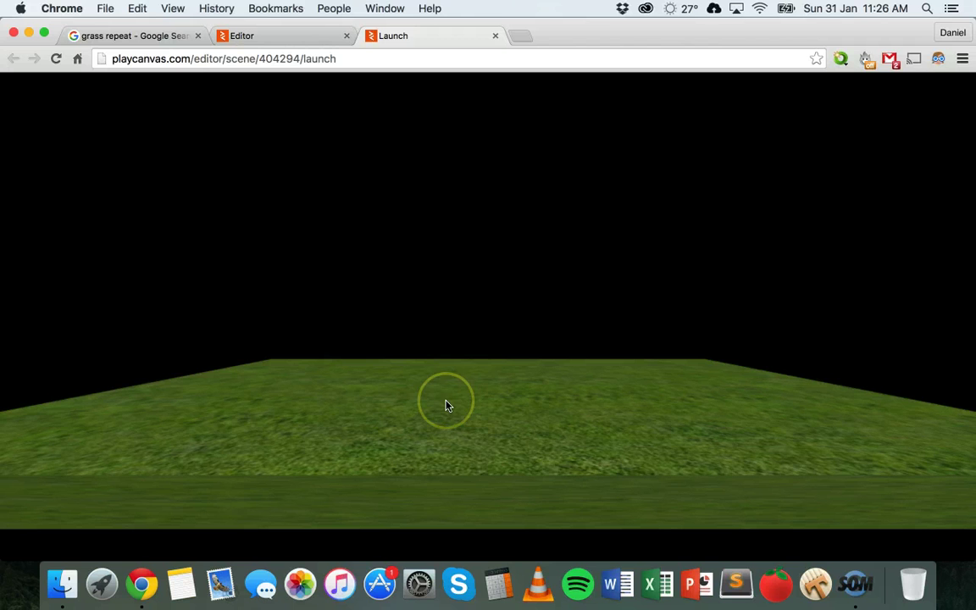